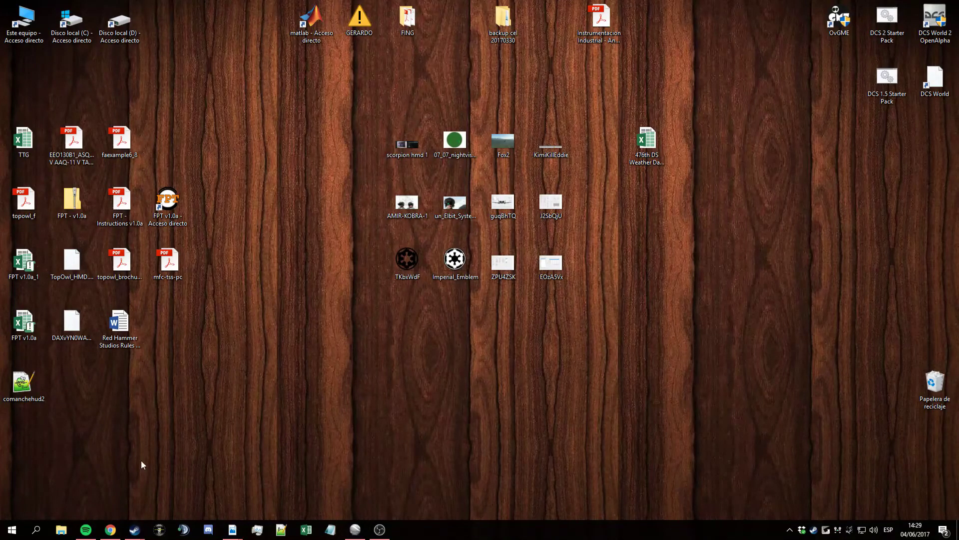
# Open File Explorer on the 003 - FPT folder in Google Drive.
pyautogui.press('super+e')
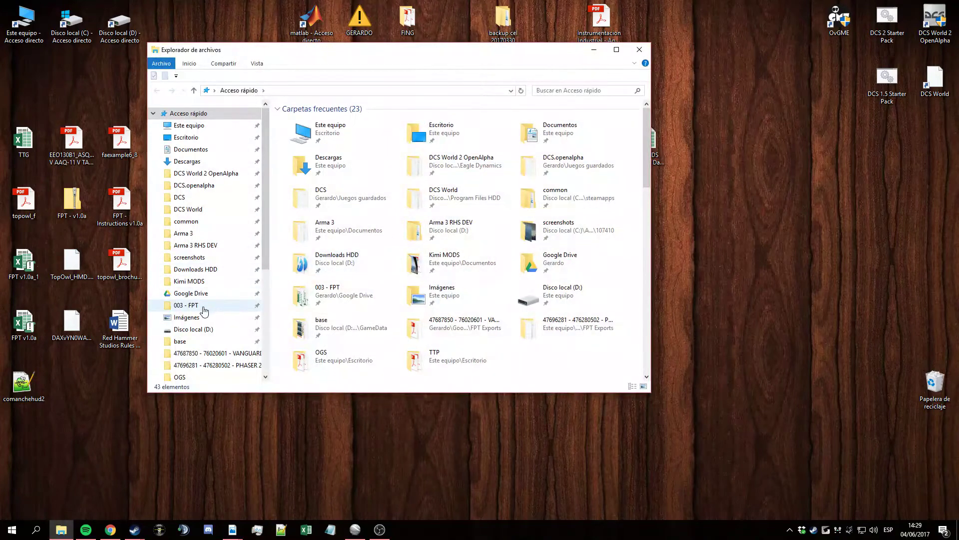
pyautogui.click(203, 306)
# Open the VANGUARD 1 A-10C workbook and view its 13-steerpoint flight plan.
pyautogui.click(359, 120)
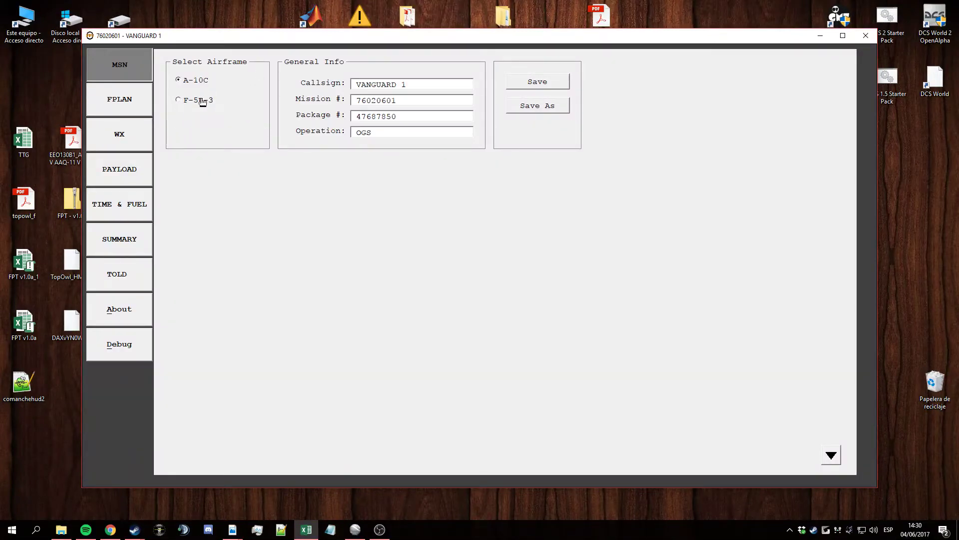
pyautogui.click(203, 101)
pyautogui.click(113, 102)
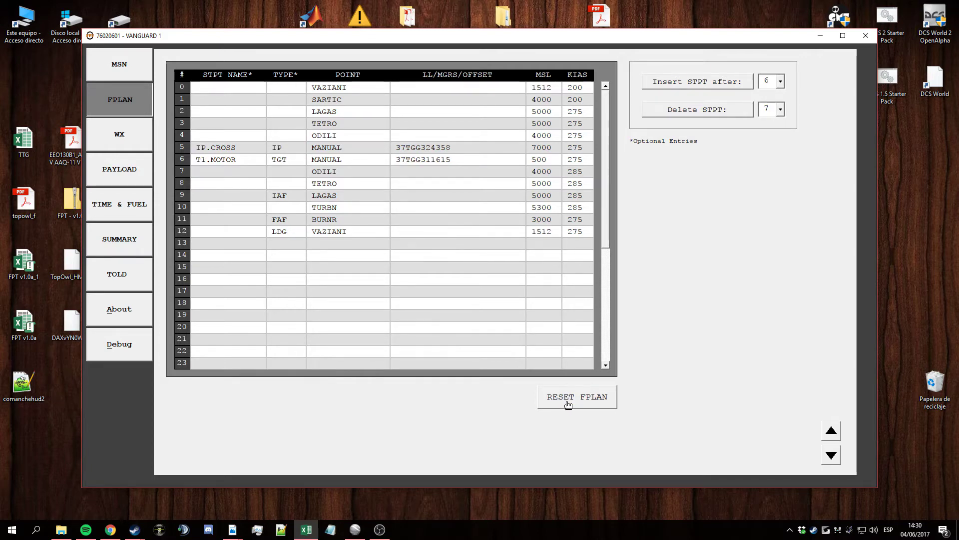
# Load weather report G on the WX page.
pyautogui.click(831, 455)
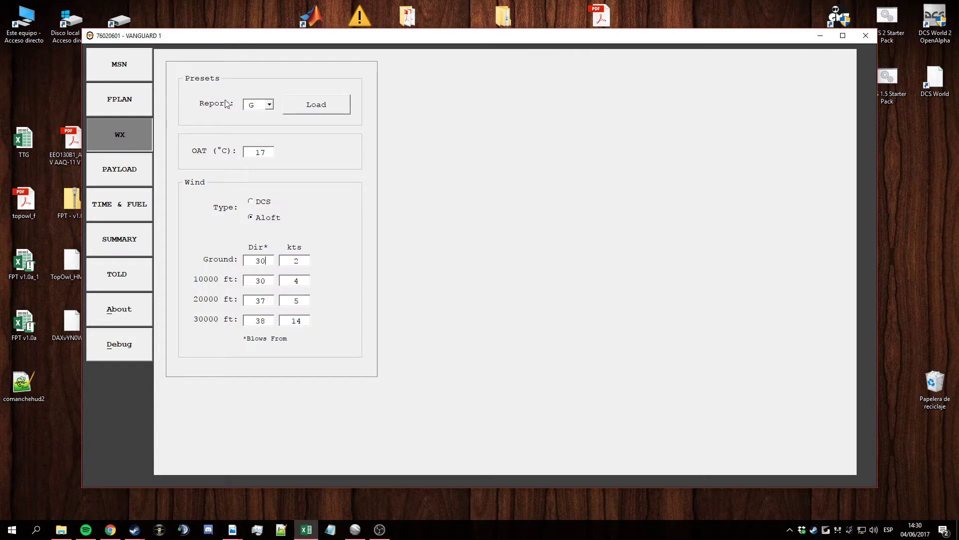
pyautogui.click(268, 105)
pyautogui.click(286, 116)
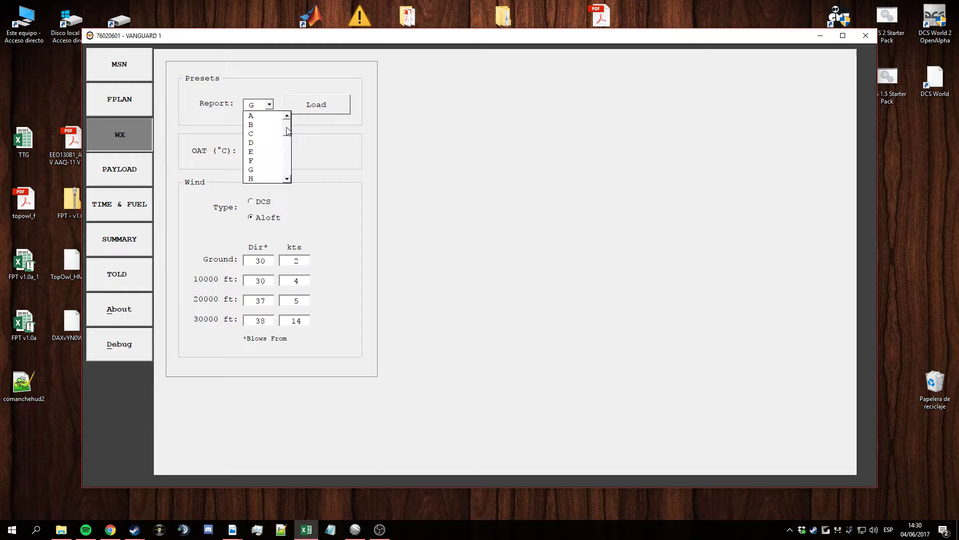
pyautogui.click(304, 104)
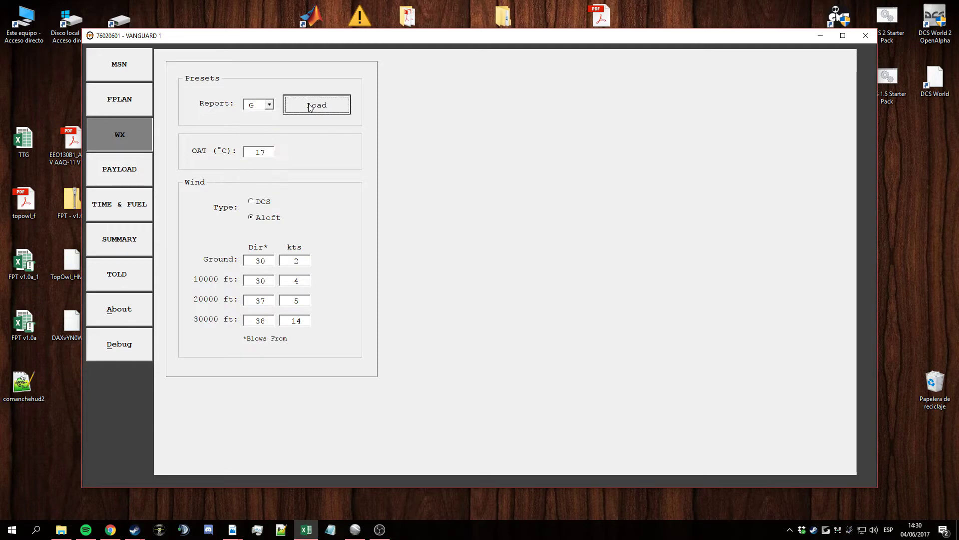
pyautogui.click(274, 221)
# Toggle the wind Type between DCS and Aloft, finishing on Aloft.
pyautogui.click(263, 202)
pyautogui.click(268, 218)
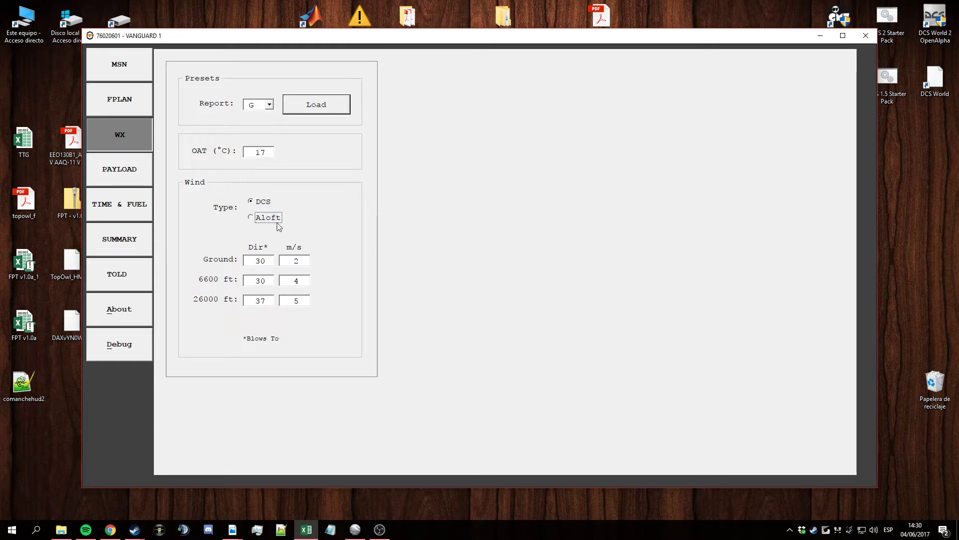
pyautogui.click(269, 202)
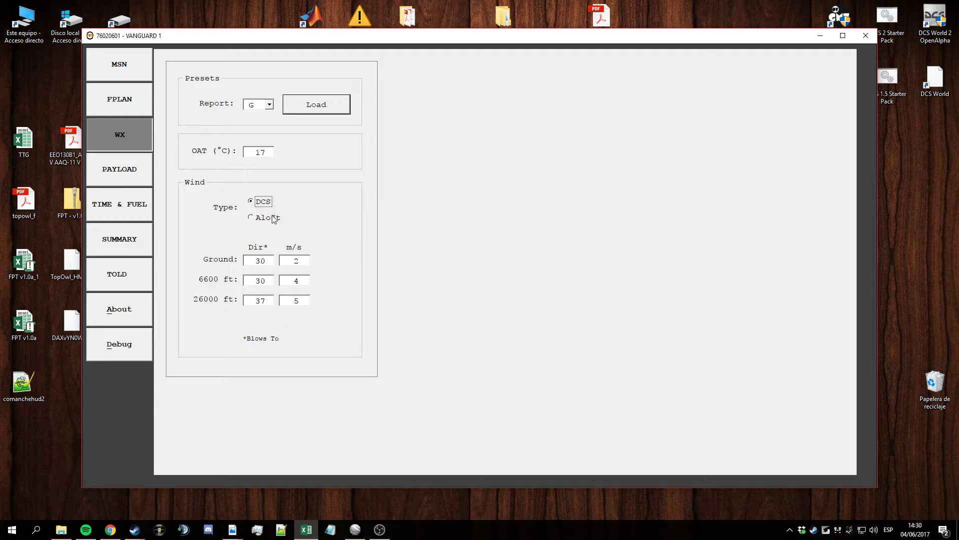
pyautogui.click(273, 219)
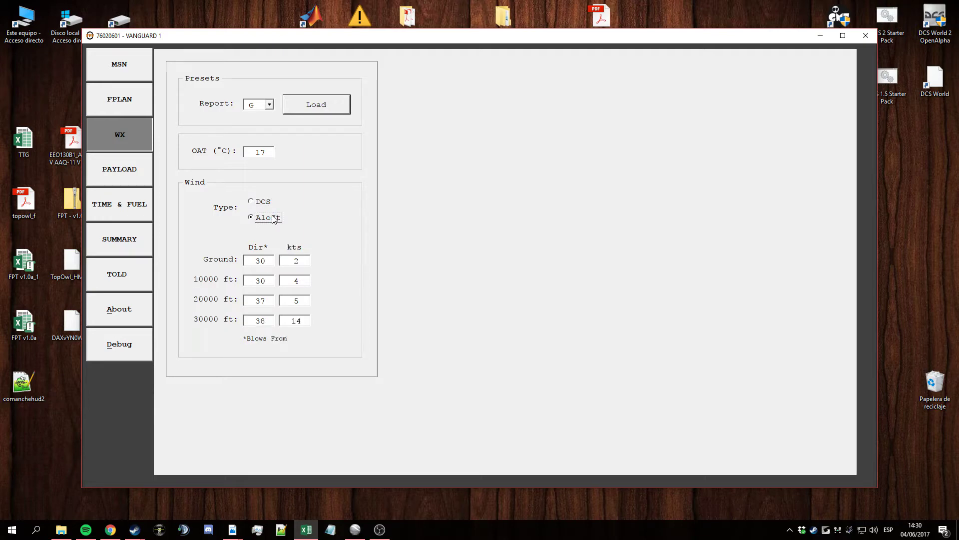
pyautogui.click(262, 203)
pyautogui.press('Tab')
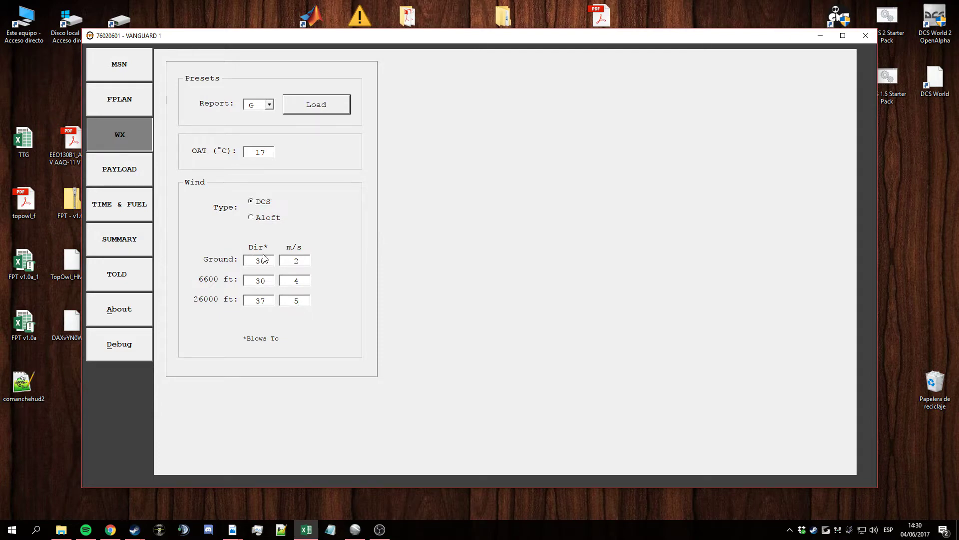
pyautogui.click(265, 225)
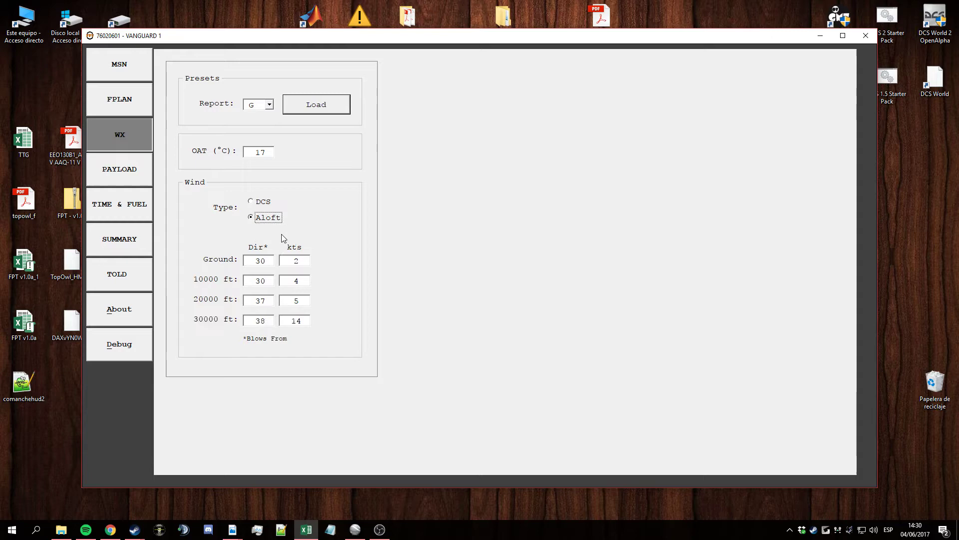
pyautogui.click(265, 203)
pyautogui.click(264, 207)
# Show the A-10C payload with its GBU-12, GBU-38 and AGM-65D stores.
pyautogui.click(147, 200)
pyautogui.click(145, 176)
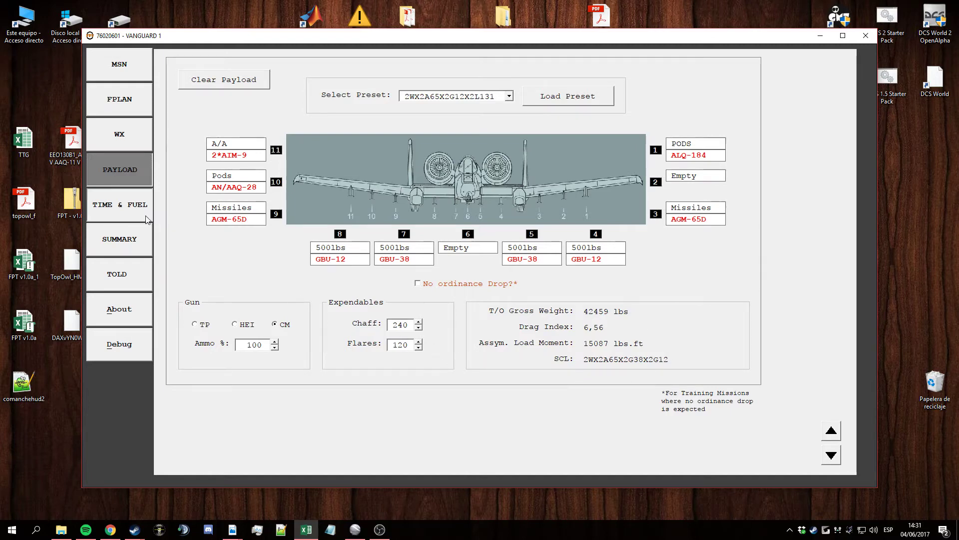
# Enable DTOT targeting steerpoint 4 and review the 14:30:00 step time.
pyautogui.click(120, 204)
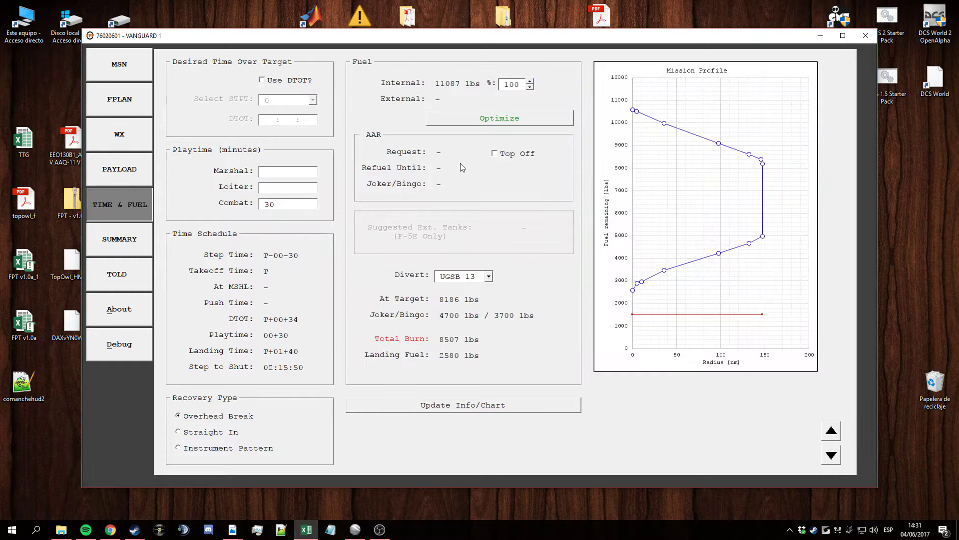
pyautogui.click(303, 81)
pyautogui.click(313, 100)
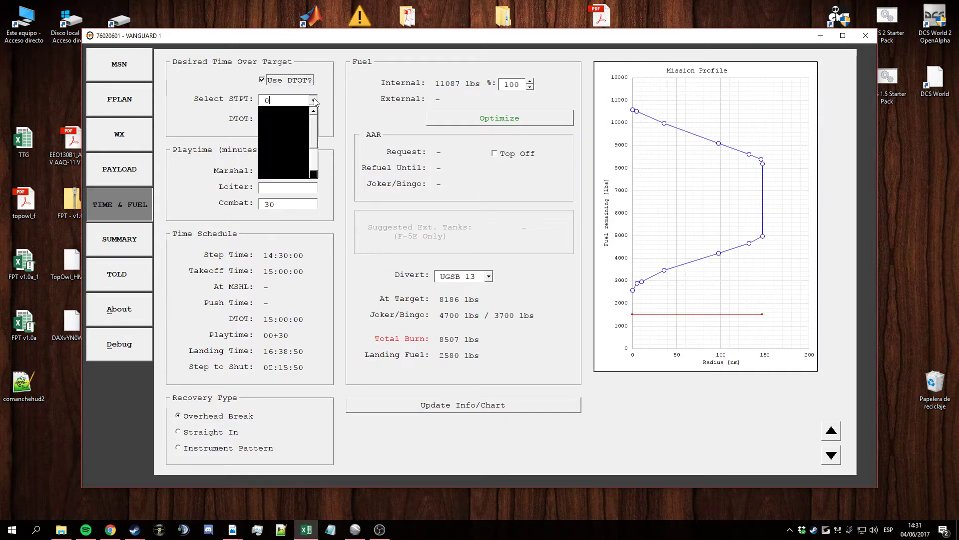
pyautogui.click(302, 147)
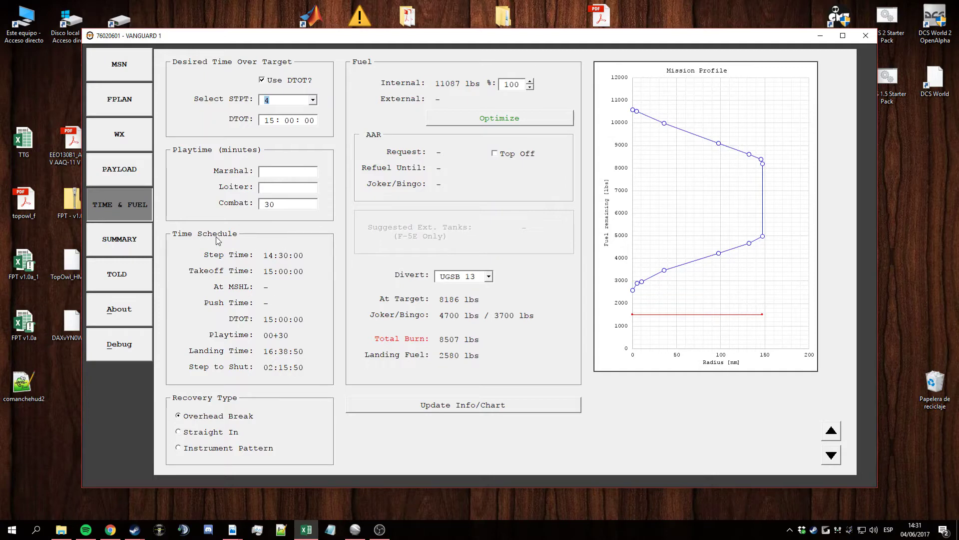
pyautogui.click(284, 204)
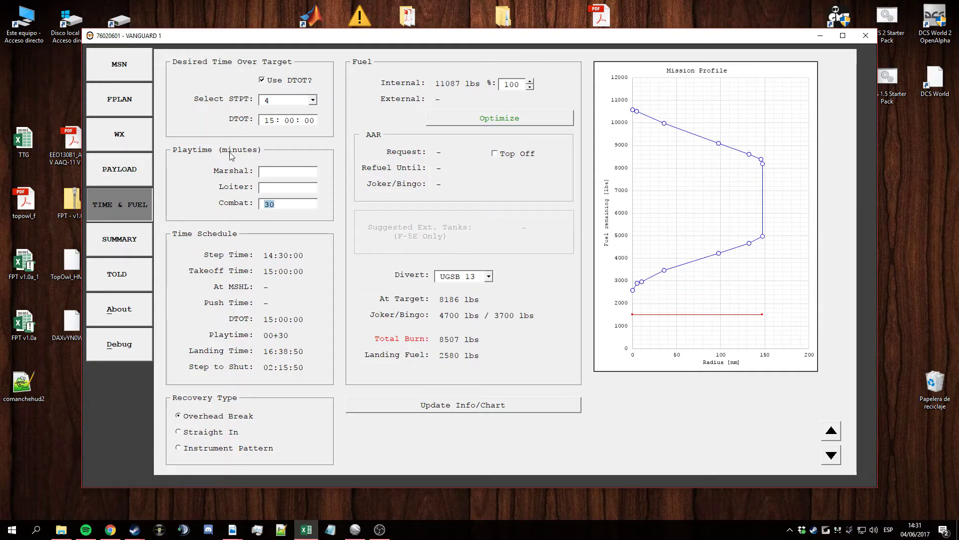
pyautogui.click(281, 190)
pyautogui.press('Tab')
pyautogui.press('Tab')
pyautogui.moveTo(265, 256); pyautogui.dragTo(299, 376)
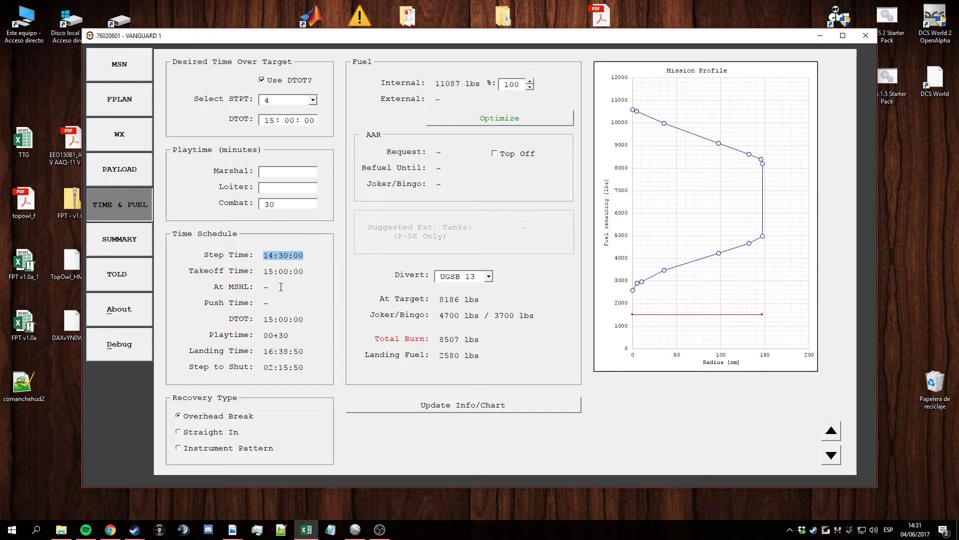
# Try Straight In and Instrument Pattern recoveries, then reselect Overhead Break.
pyautogui.click(221, 433)
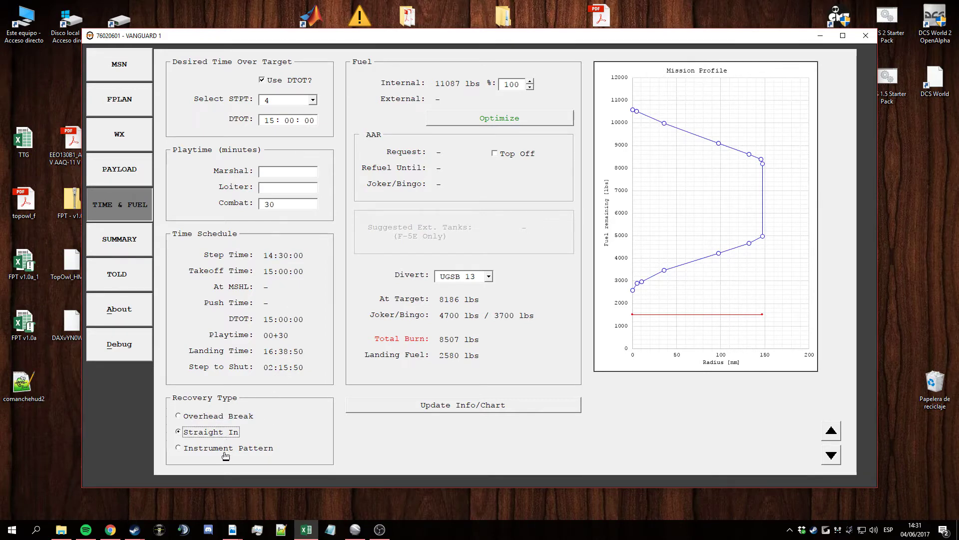
pyautogui.click(225, 449)
pyautogui.click(220, 433)
pyautogui.click(218, 418)
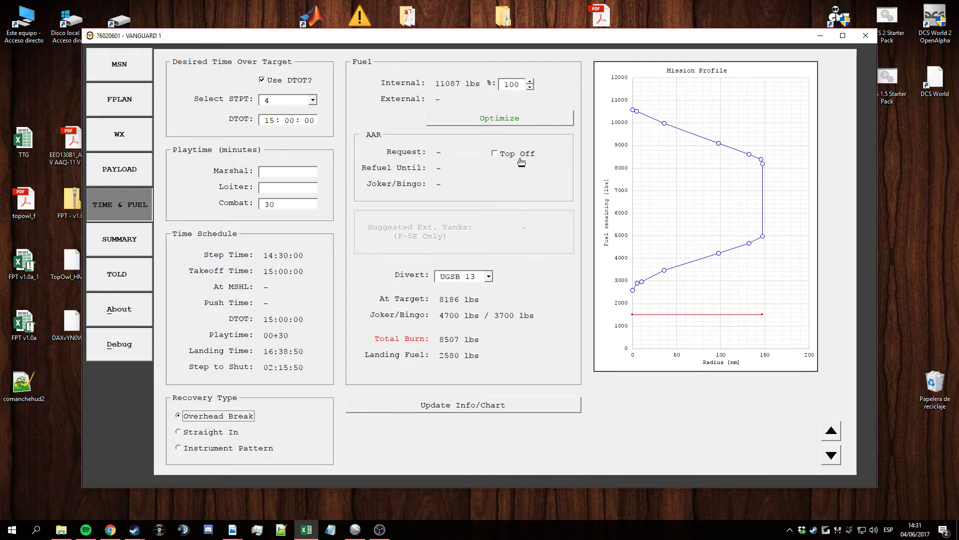
# Recalculate the schedule and keep UGSB 13 as the divert airfield.
pyautogui.click(526, 125)
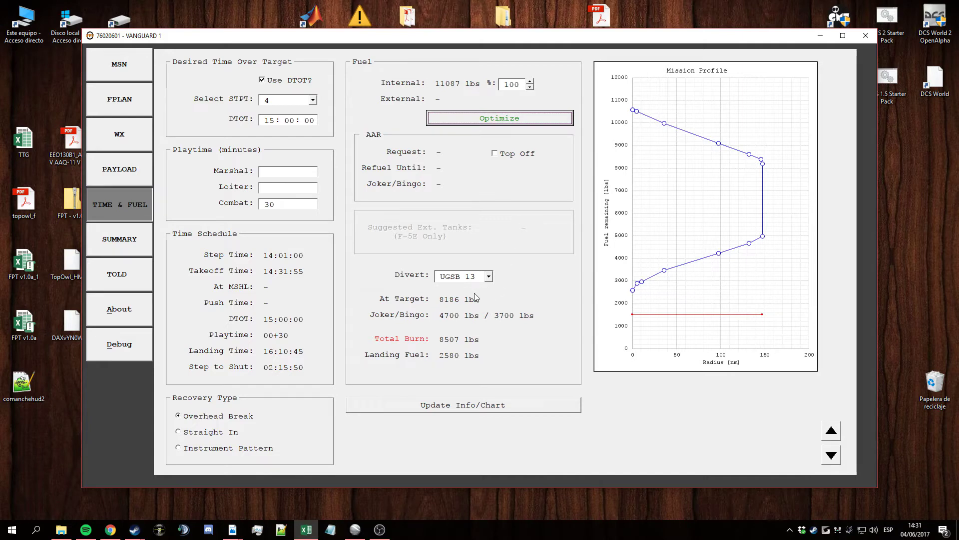
pyautogui.click(488, 276)
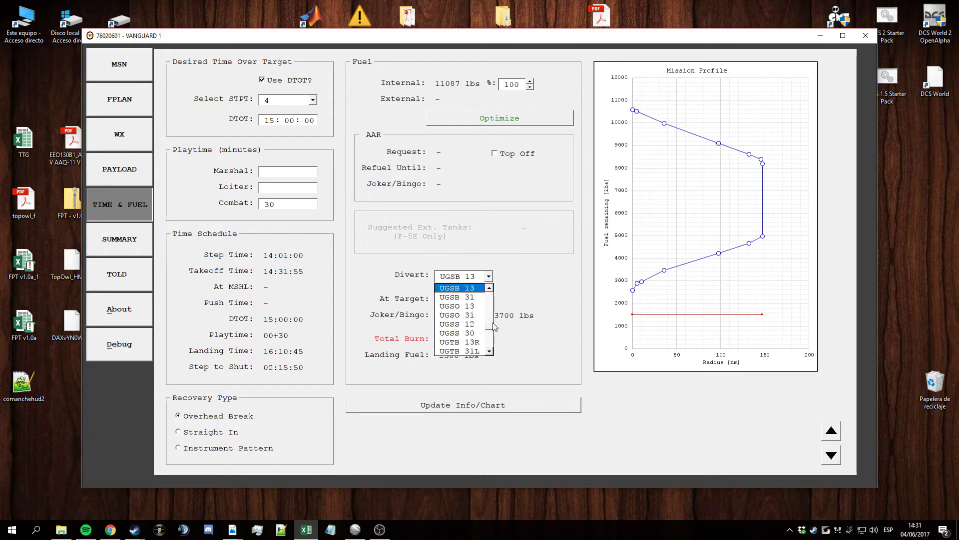
pyautogui.click(500, 283)
pyautogui.click(489, 279)
pyautogui.click(490, 280)
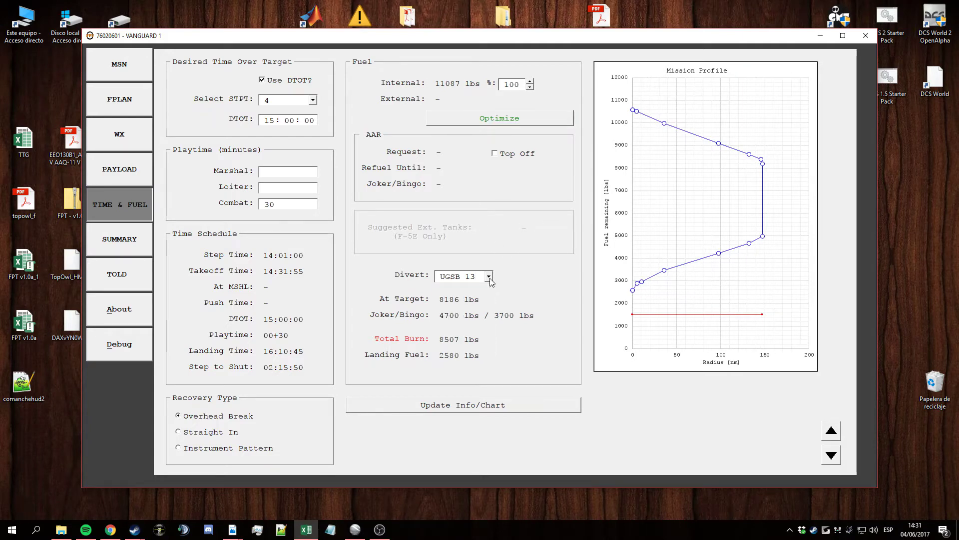
pyautogui.click(489, 279)
pyautogui.click(489, 279)
# Review 8186 lbs target and 2580 lbs landing fuel, then disable DTOT and recalculate.
pyautogui.moveTo(439, 299); pyautogui.dragTo(499, 297)
pyautogui.click(538, 315)
pyautogui.click(450, 340)
pyautogui.press('Tab')
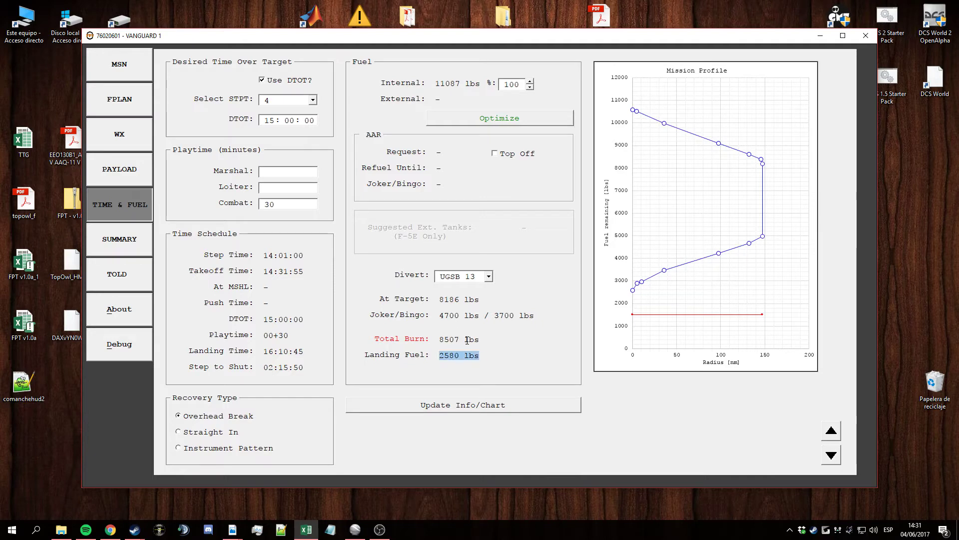
pyautogui.press('End')
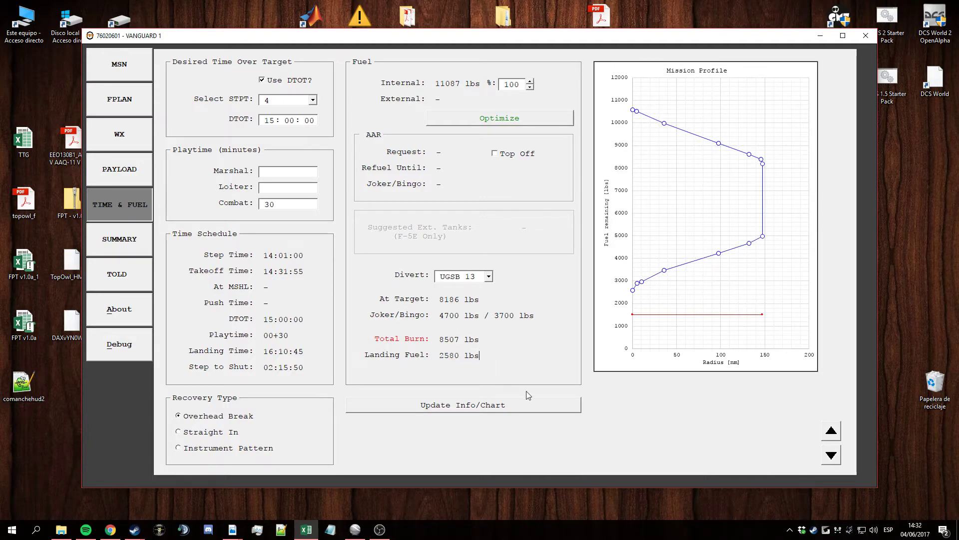
pyautogui.click(511, 400)
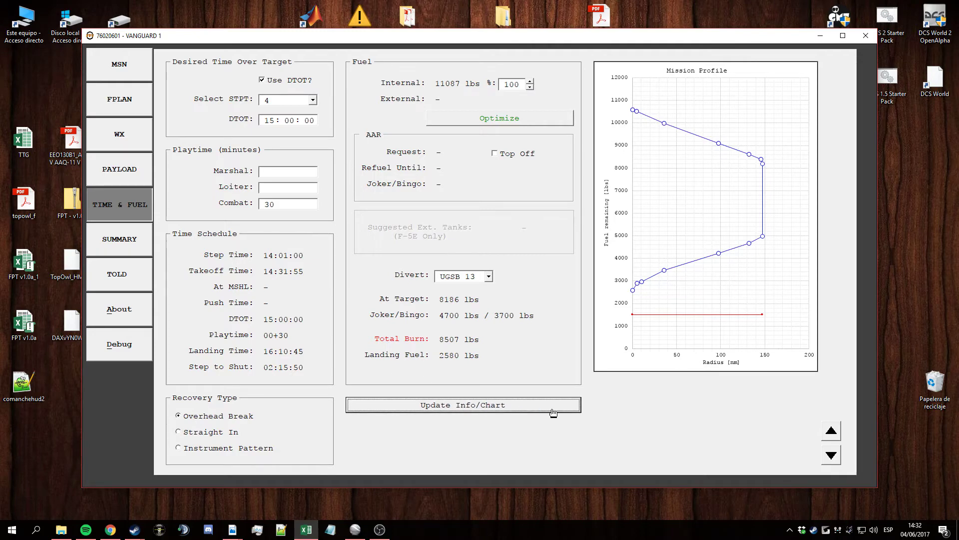
pyautogui.click(276, 81)
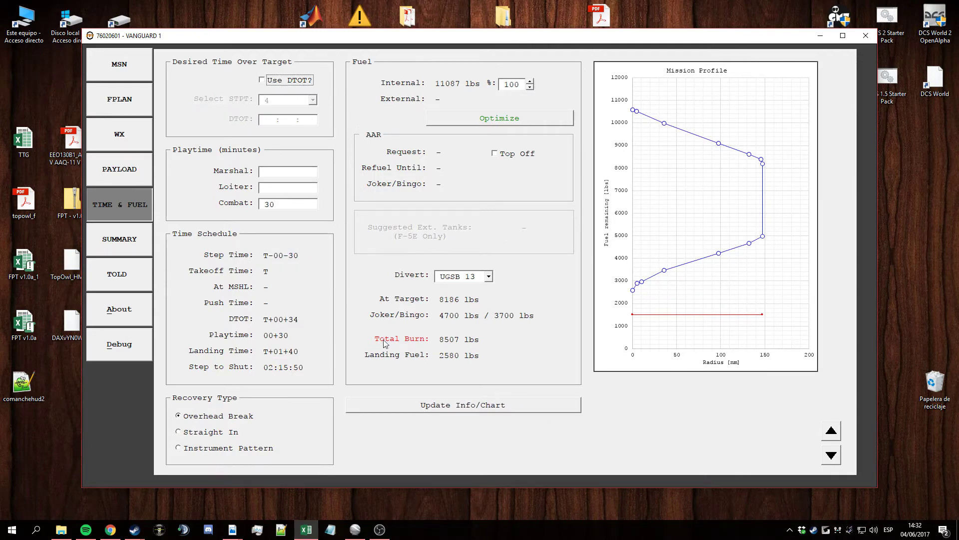
pyautogui.click(440, 407)
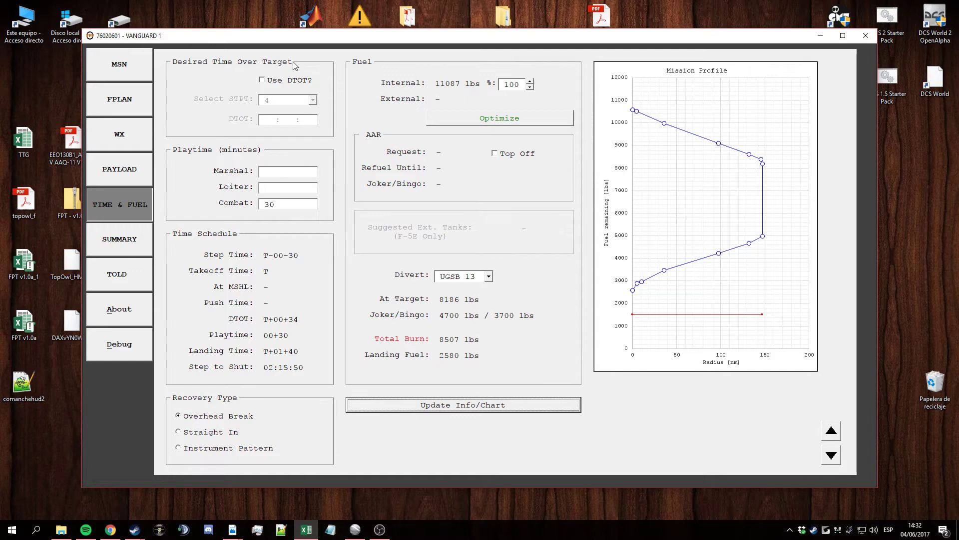
# Compare Summary with Time & Fuel, turn DTOT off again, and show the UGVS 14 TOLD card.
pyautogui.click(131, 244)
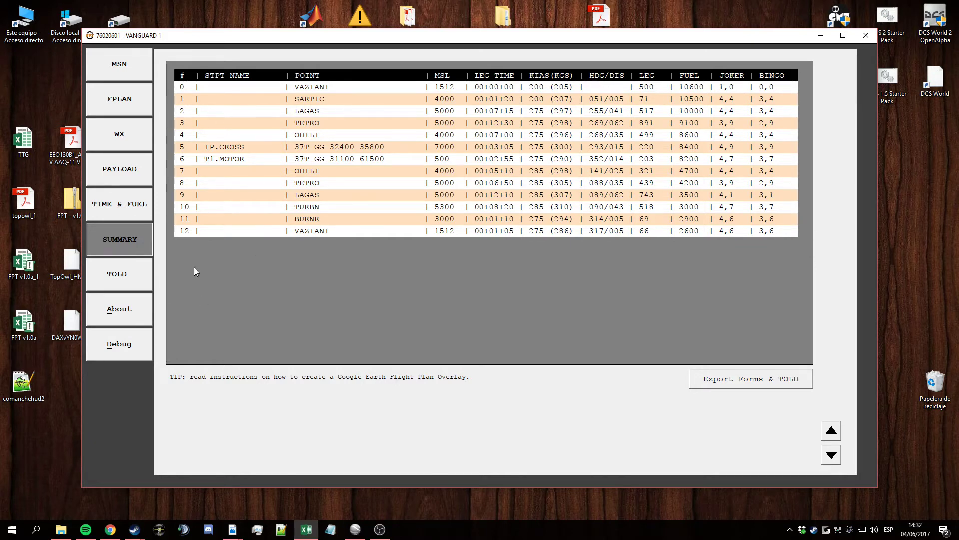
pyautogui.click(119, 220)
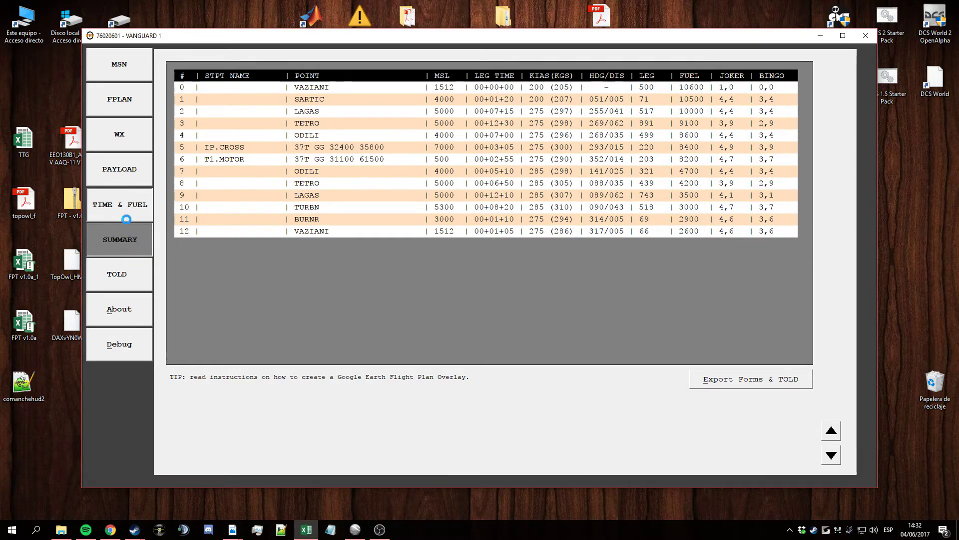
pyautogui.click(119, 241)
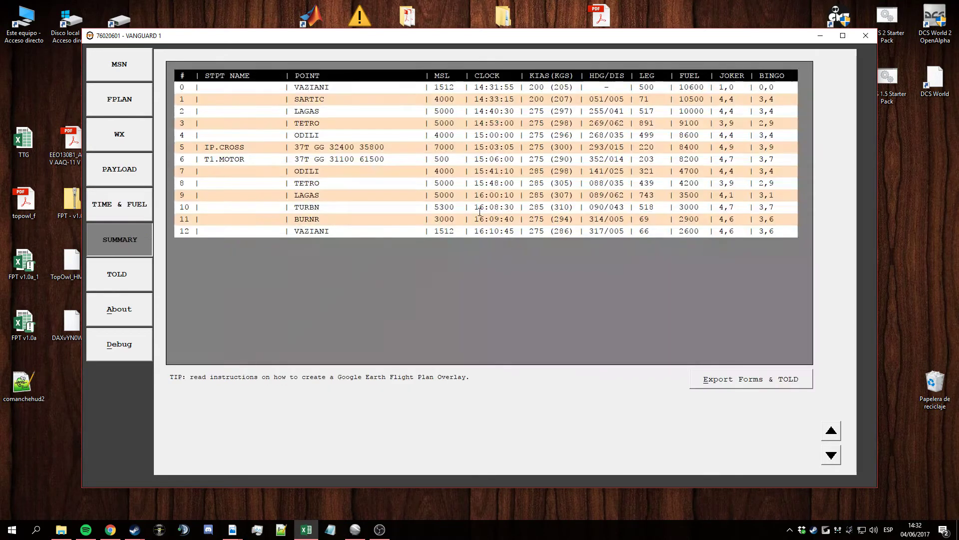
pyautogui.click(127, 219)
pyautogui.click(276, 81)
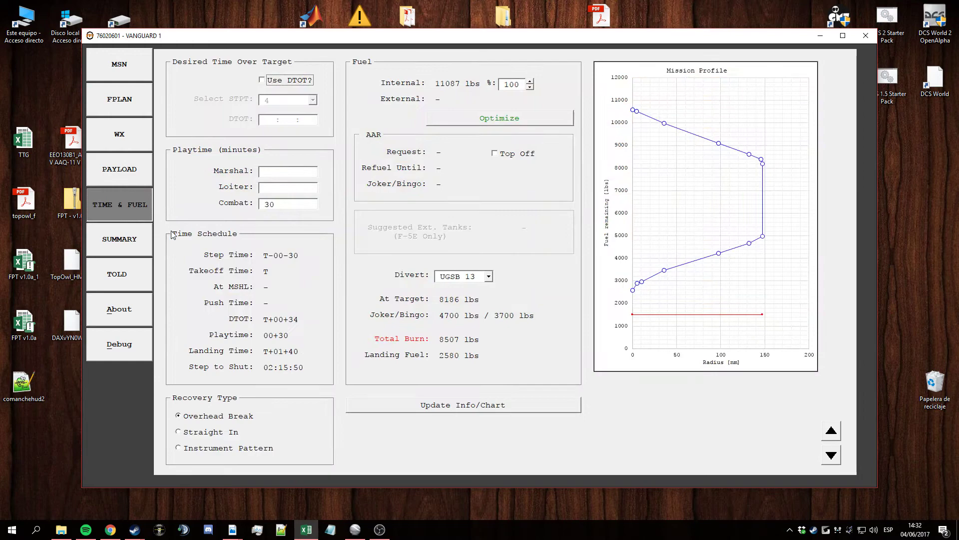
pyautogui.click(134, 240)
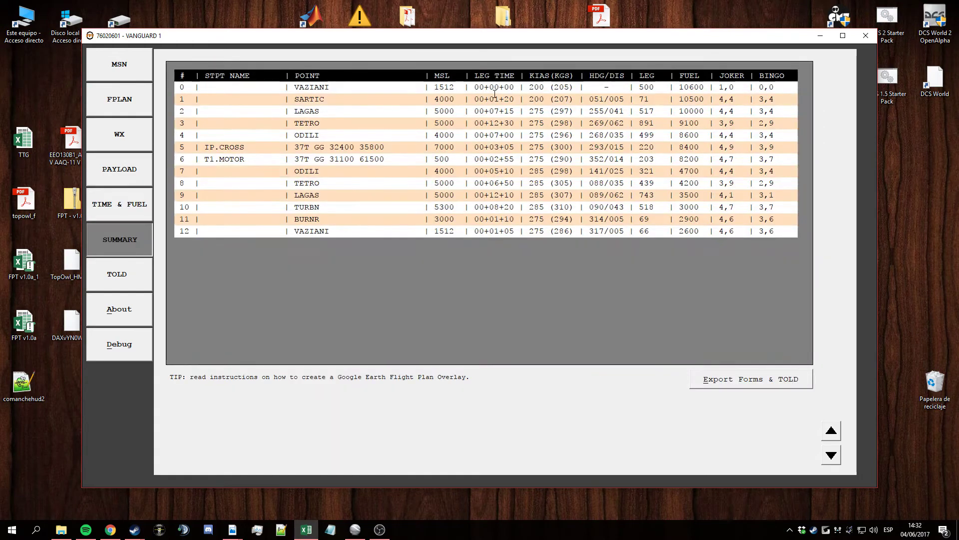
pyautogui.click(118, 274)
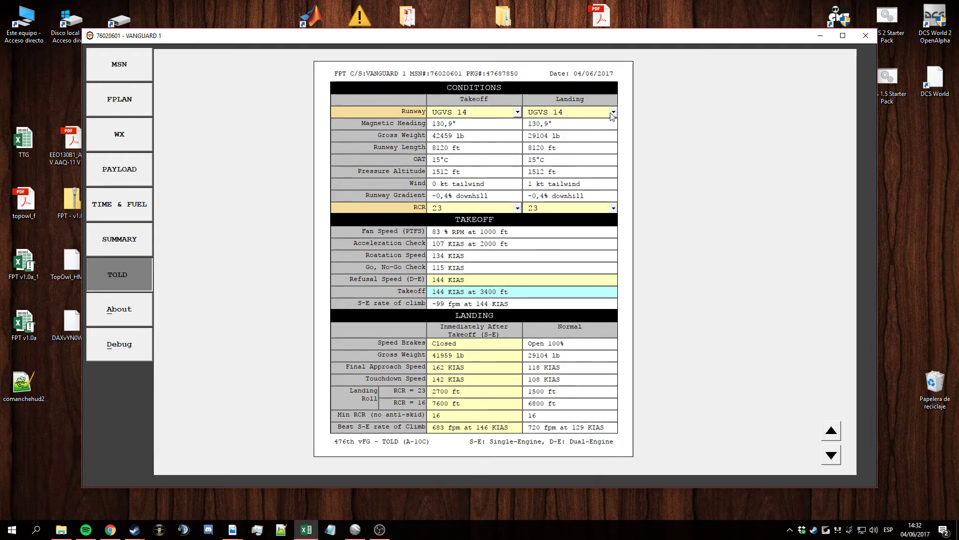
# Keep takeoff RCR at 23 and try UGTB 31L and UGKS 09 as takeoff runways.
pyautogui.click(518, 208)
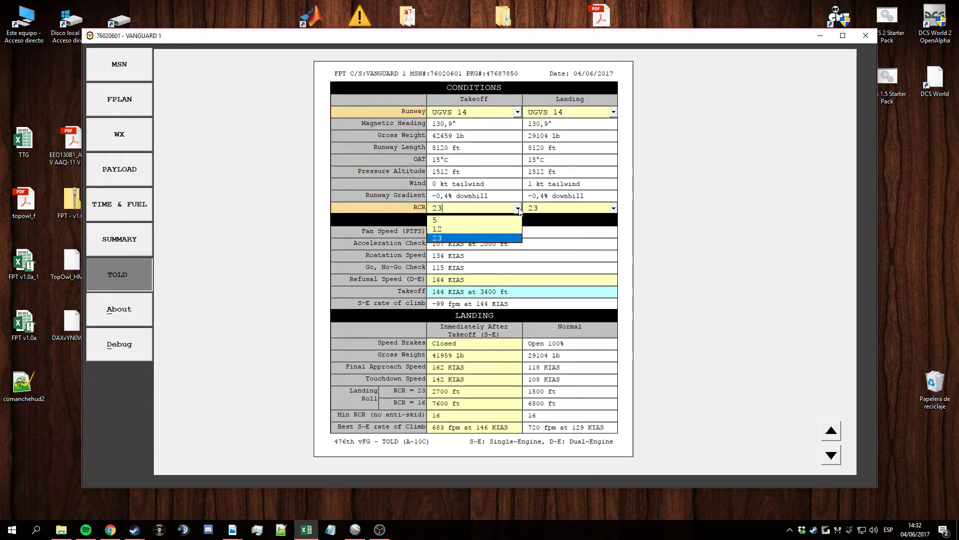
pyautogui.click(613, 209)
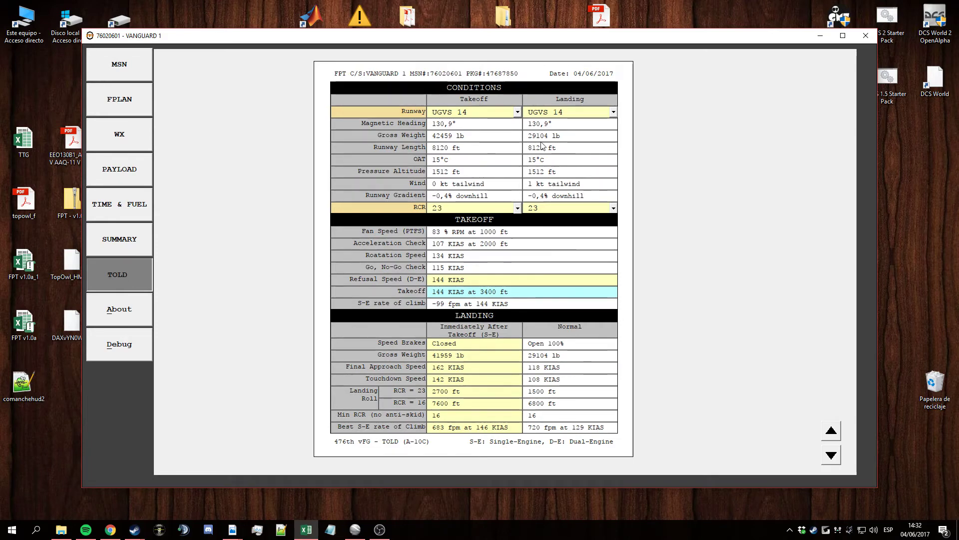
pyautogui.click(516, 114)
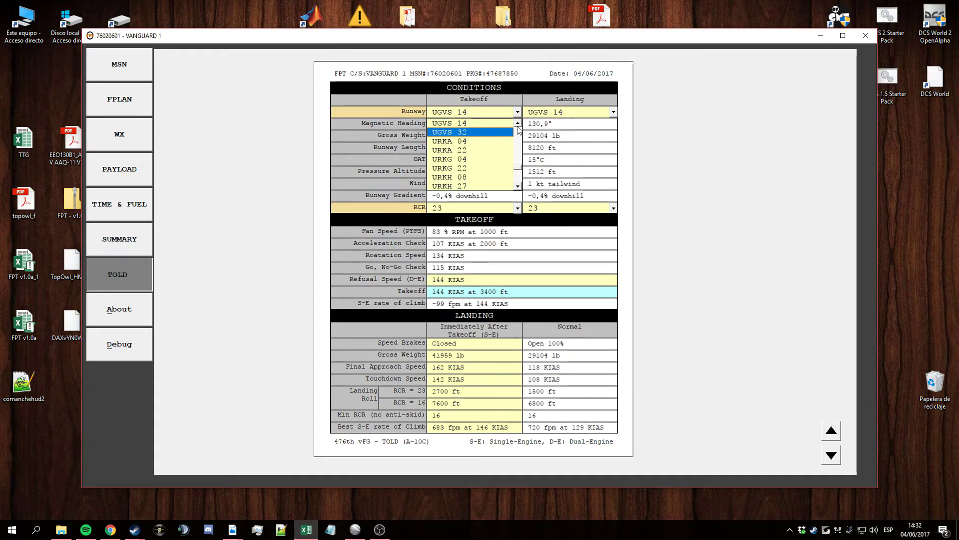
pyautogui.scroll(1, 503, 132)
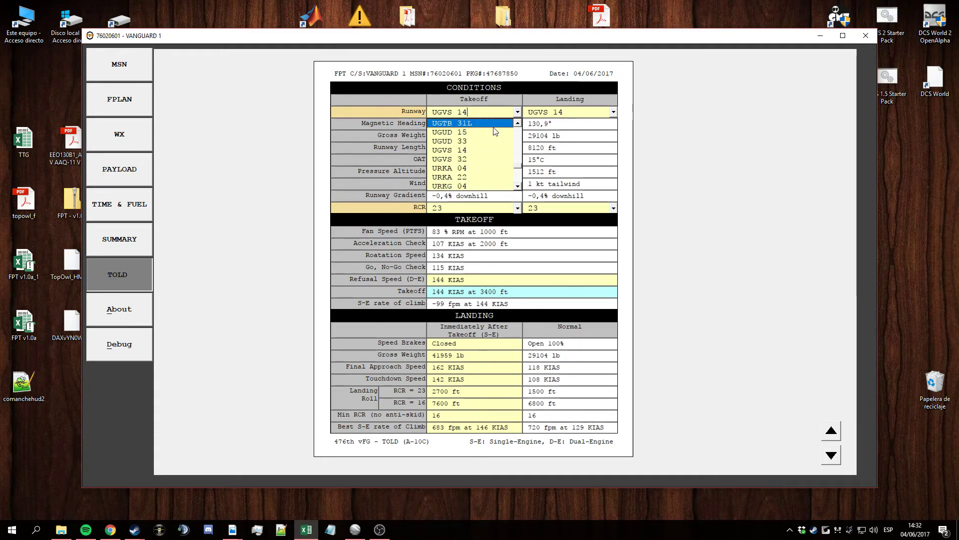
pyautogui.click(494, 126)
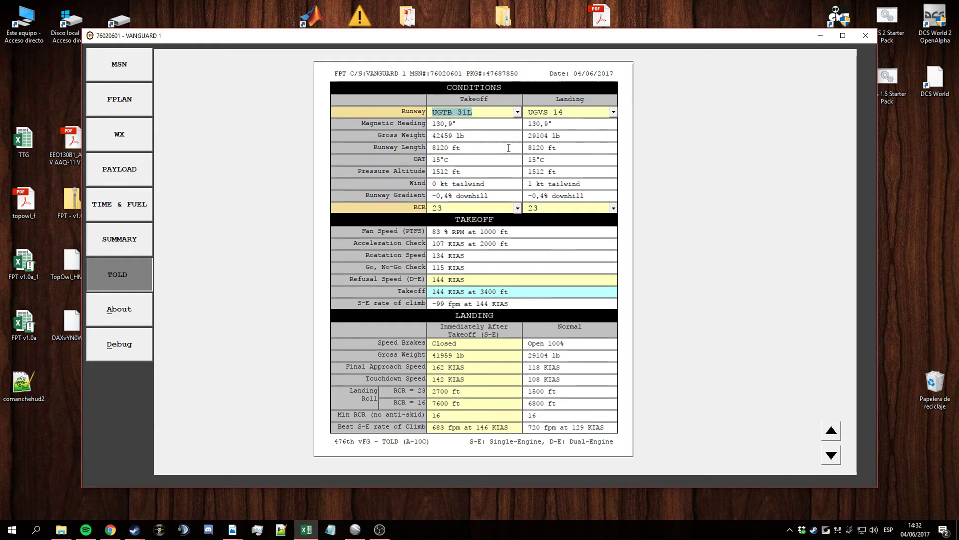
pyautogui.click(513, 132)
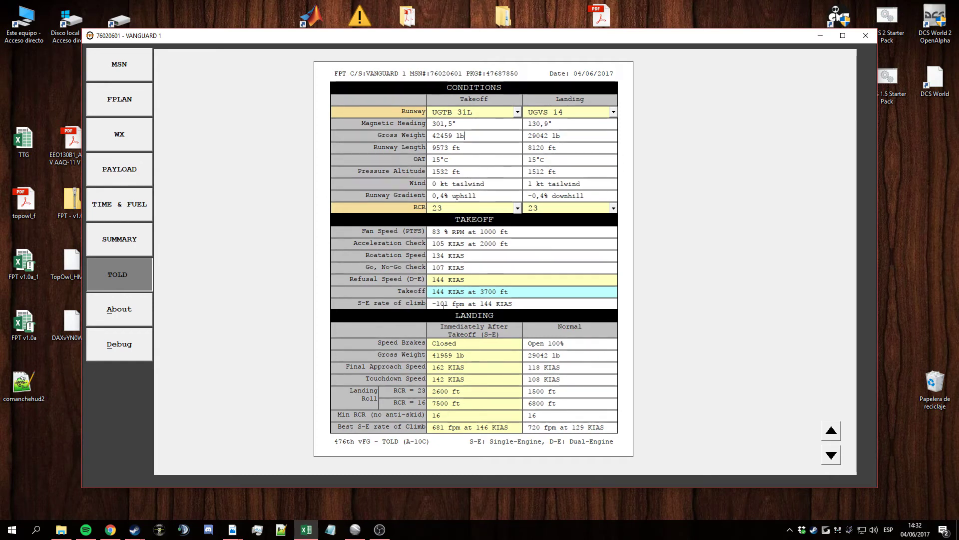
pyautogui.click(518, 112)
pyautogui.scroll(5, 520, 127)
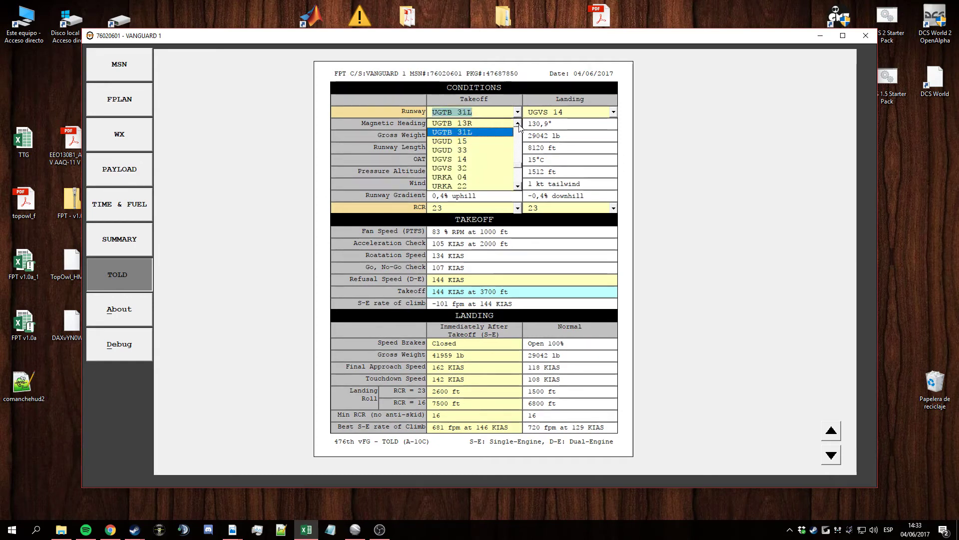
pyautogui.scroll(3, 520, 127)
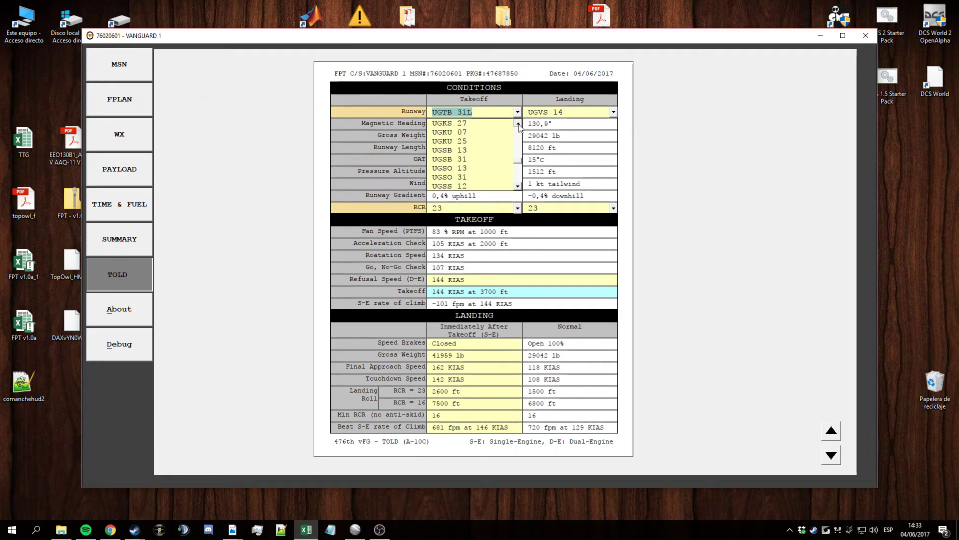
pyautogui.click(485, 140)
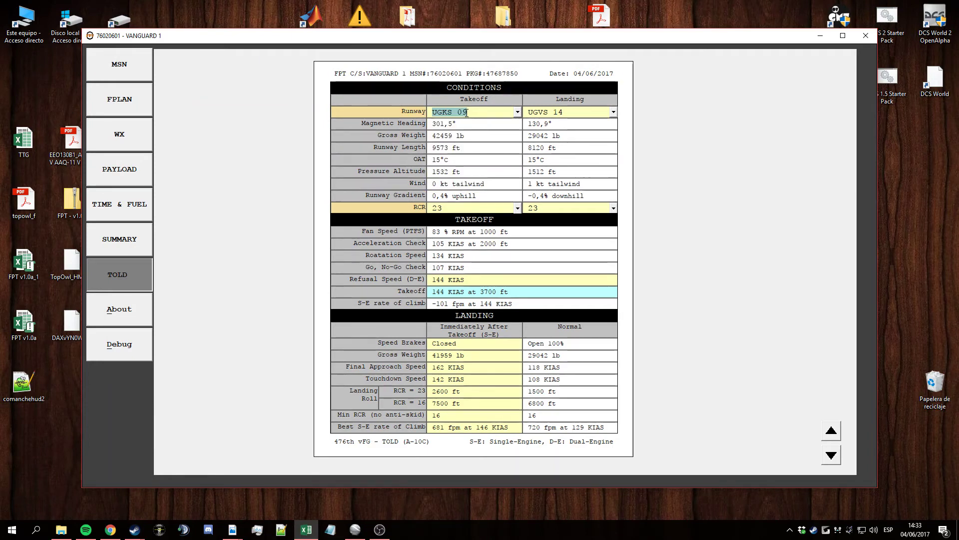
# Set both the takeoff and landing runways to UGVS 32.
pyautogui.write('UGS')
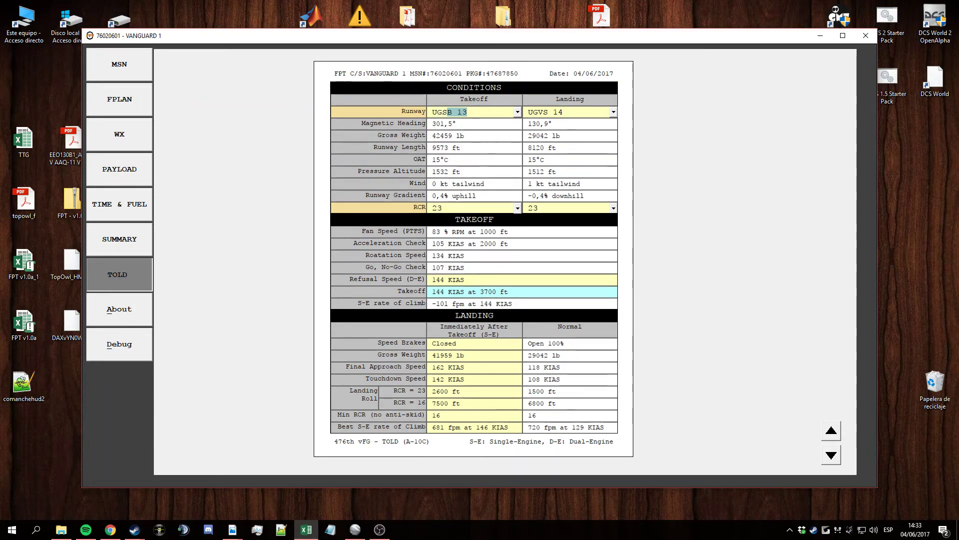
pyautogui.press('Down')
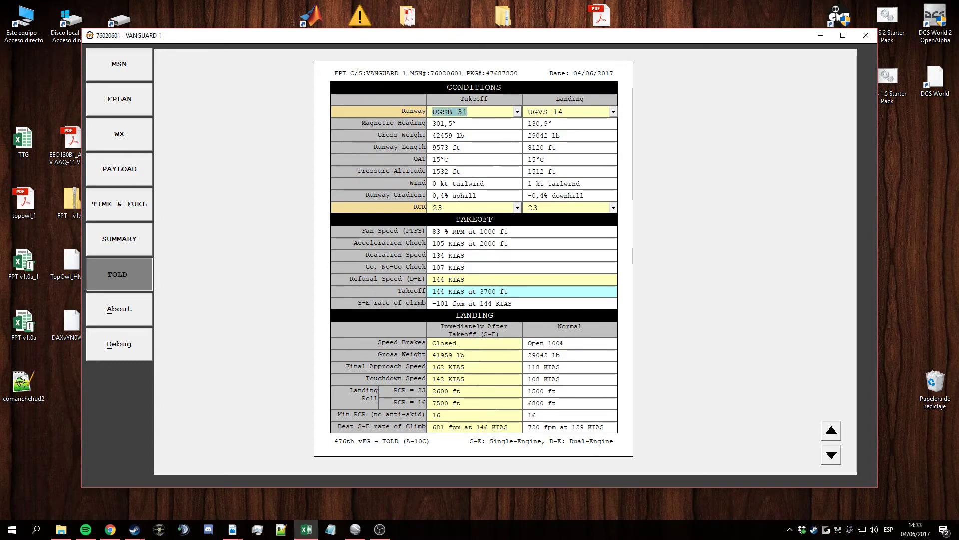
pyautogui.write('UG')
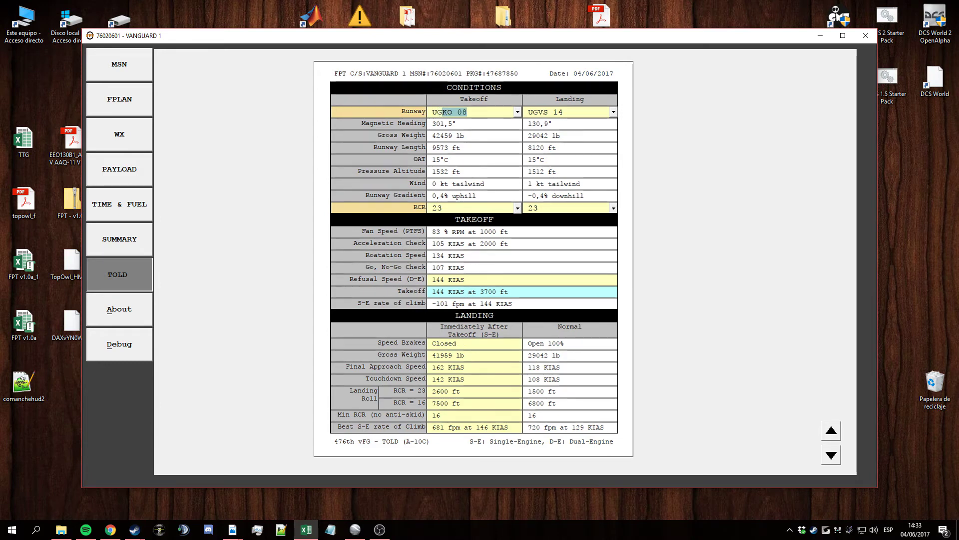
pyautogui.write('VS 32')
pyautogui.press('Down')
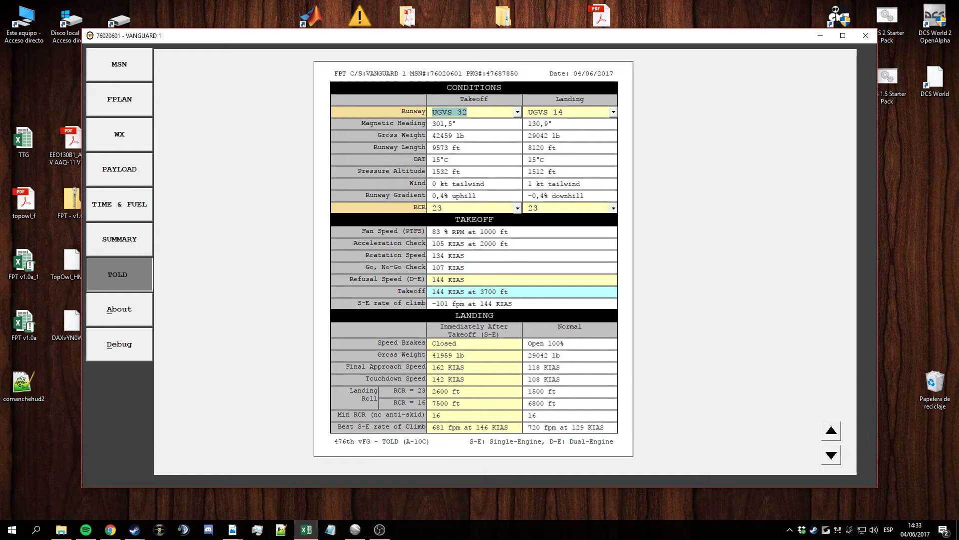
pyautogui.click(610, 112)
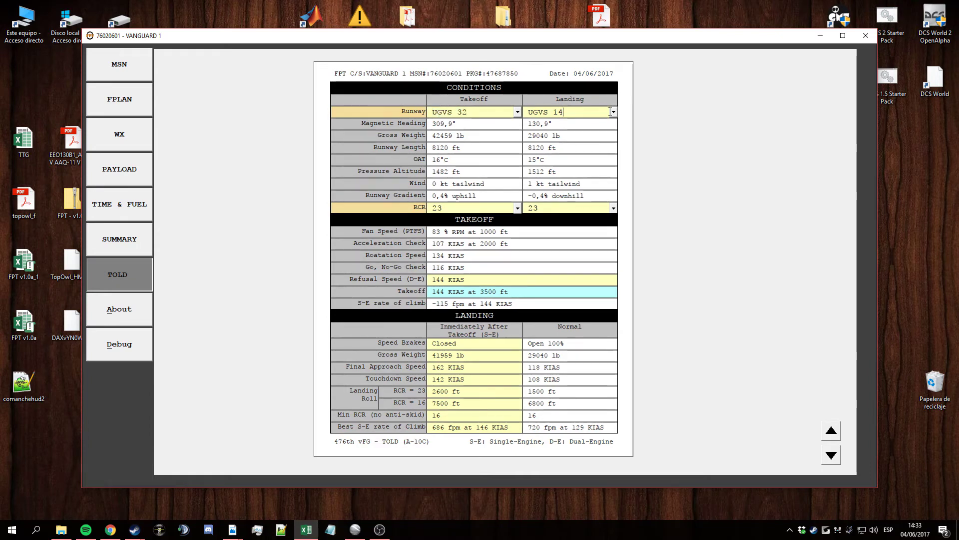
pyautogui.press('Down')
pyautogui.click(578, 135)
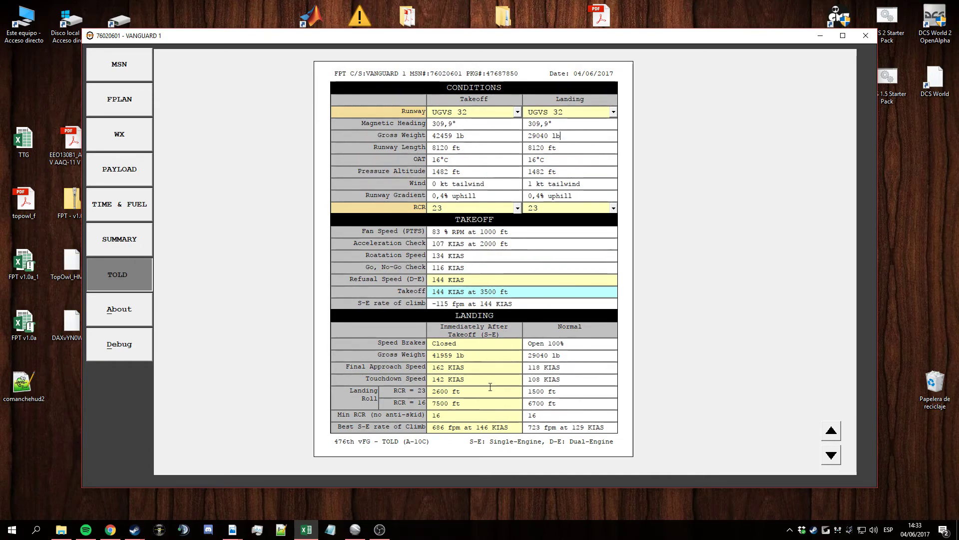
# Review the MSN, FPLAN and WX pages, ending on the F-5E-3 Config G payload.
pyautogui.click(137, 73)
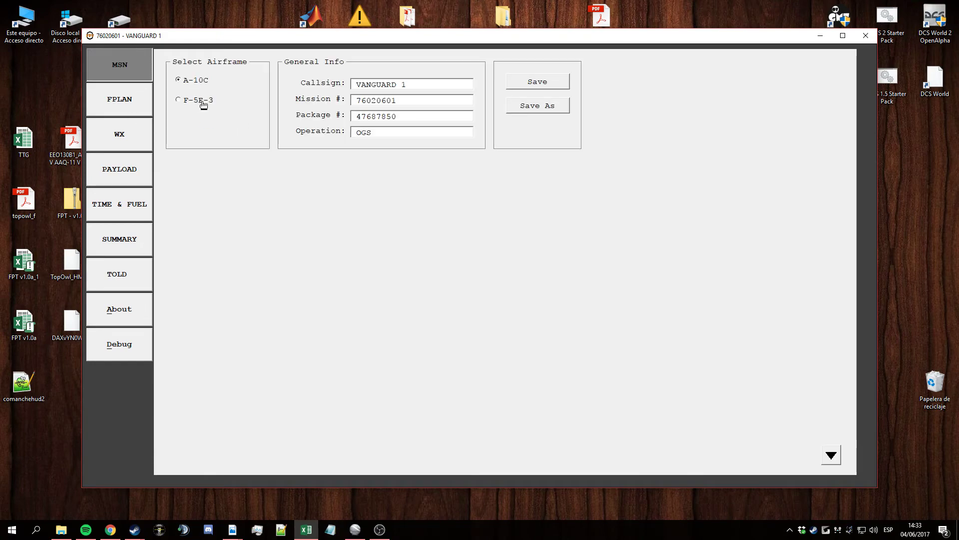
pyautogui.click(127, 102)
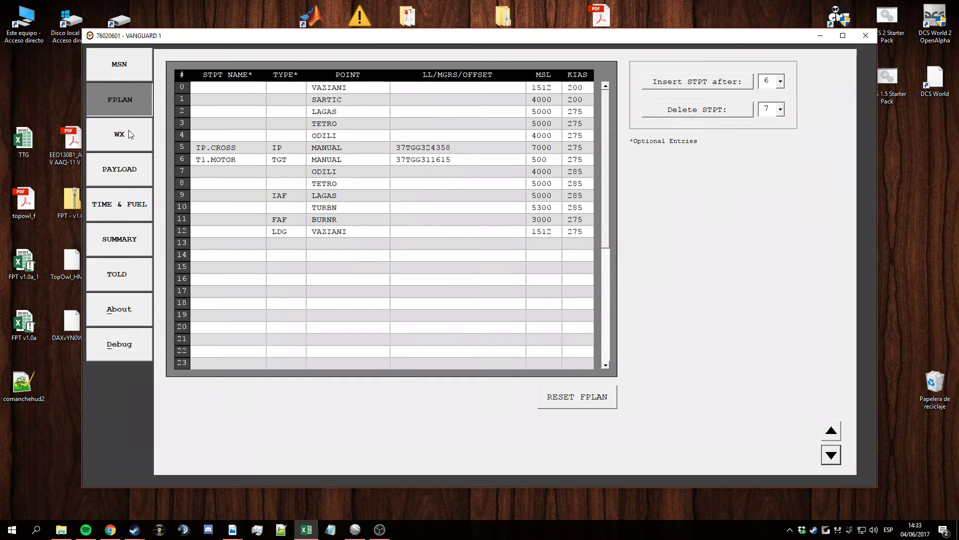
pyautogui.click(134, 142)
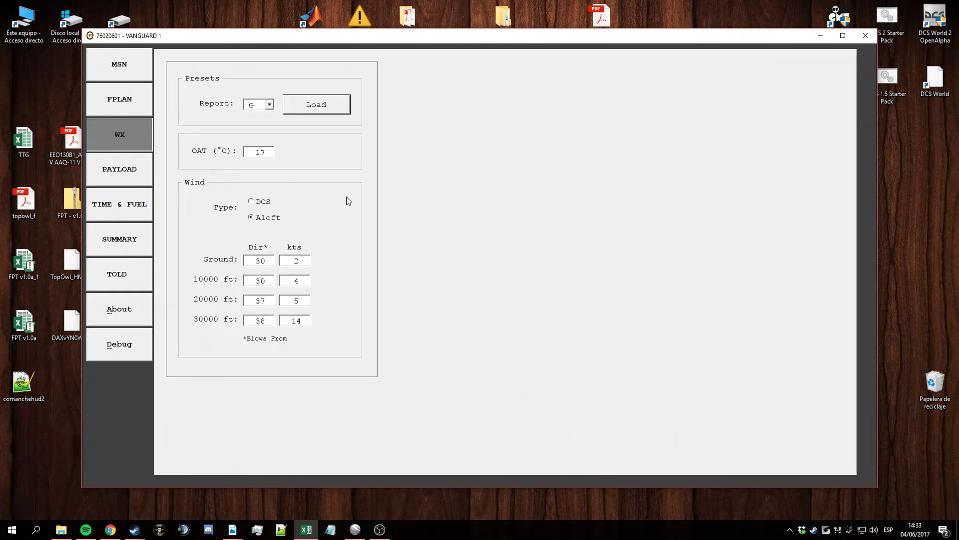
pyautogui.click(129, 170)
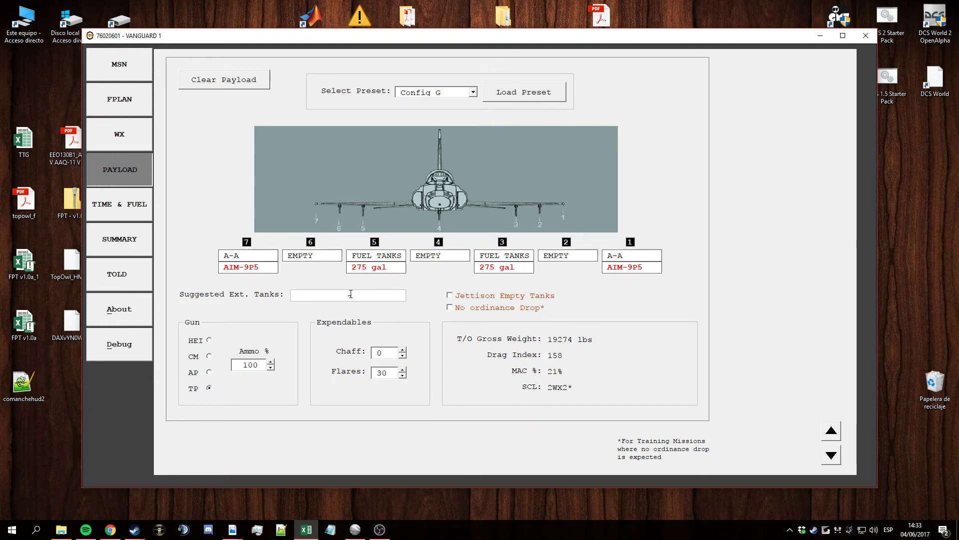
# Set combat playtime to 15 minutes and recalculate, giving suggested tanks 2*275 + 1*150.
pyautogui.click(118, 215)
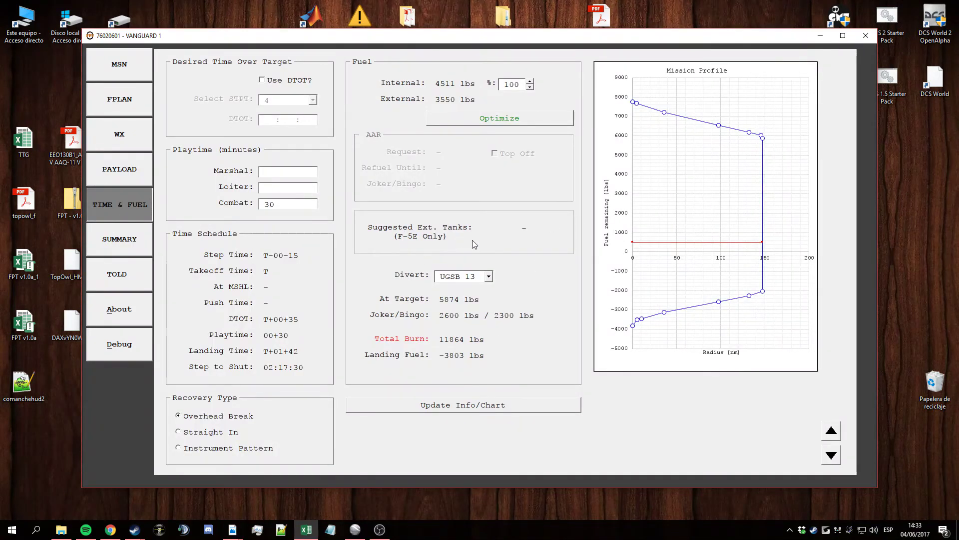
pyautogui.moveTo(278, 205); pyautogui.dragTo(236, 206)
pyautogui.write('15')
pyautogui.press('Tab')
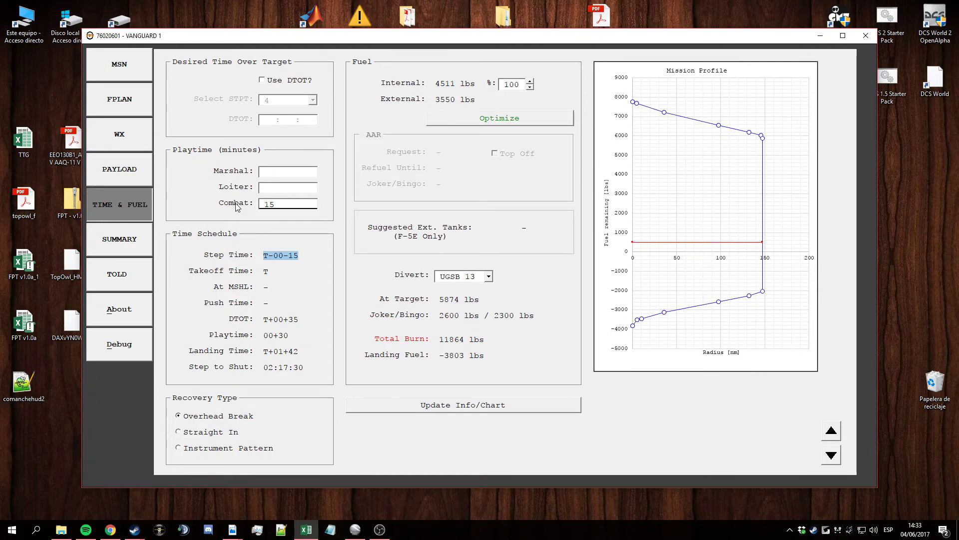
pyautogui.click(522, 405)
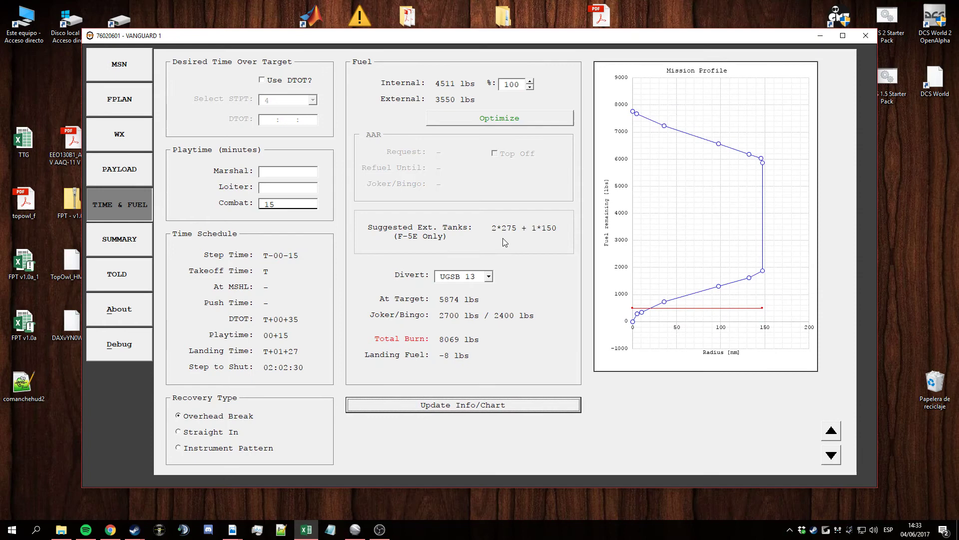
pyautogui.moveTo(493, 229); pyautogui.dragTo(547, 236)
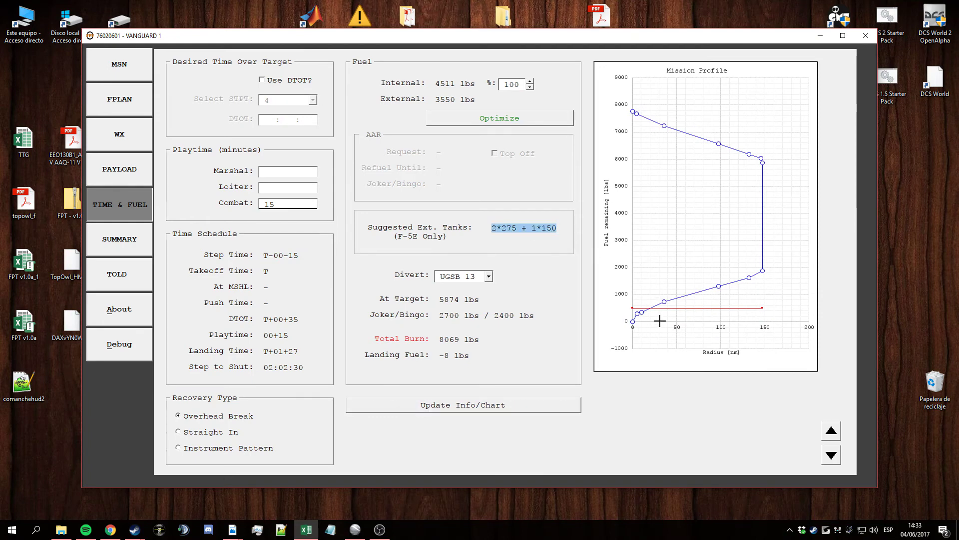
# Load a 150 gal fuel tank on station 4, raising landing fuel to 738 lbs.
pyautogui.click(141, 179)
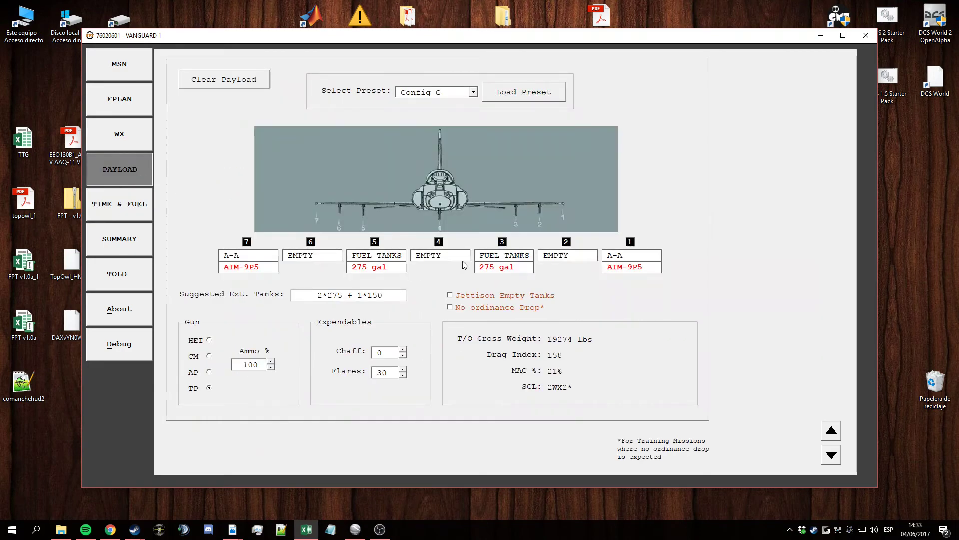
pyautogui.click(465, 256)
pyautogui.click(457, 284)
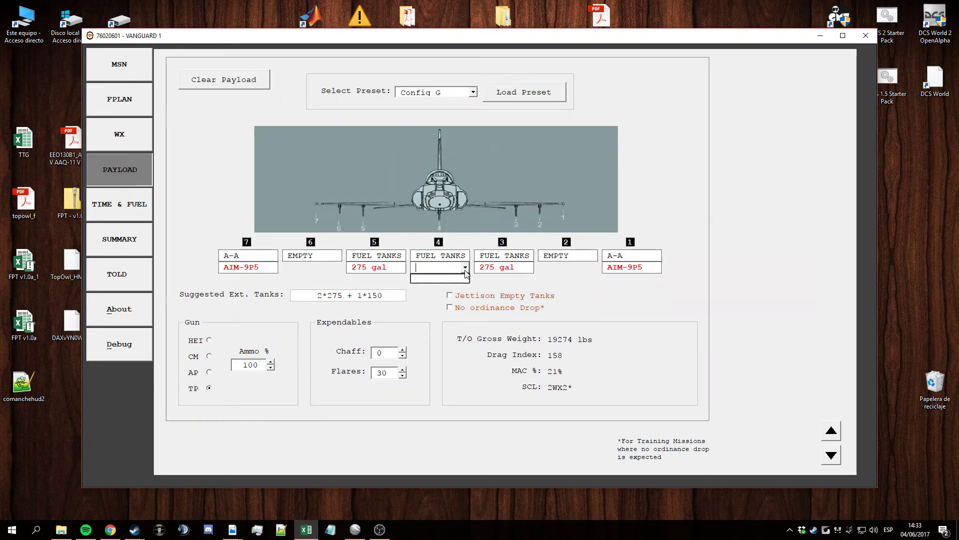
pyautogui.click(439, 278)
pyautogui.click(465, 256)
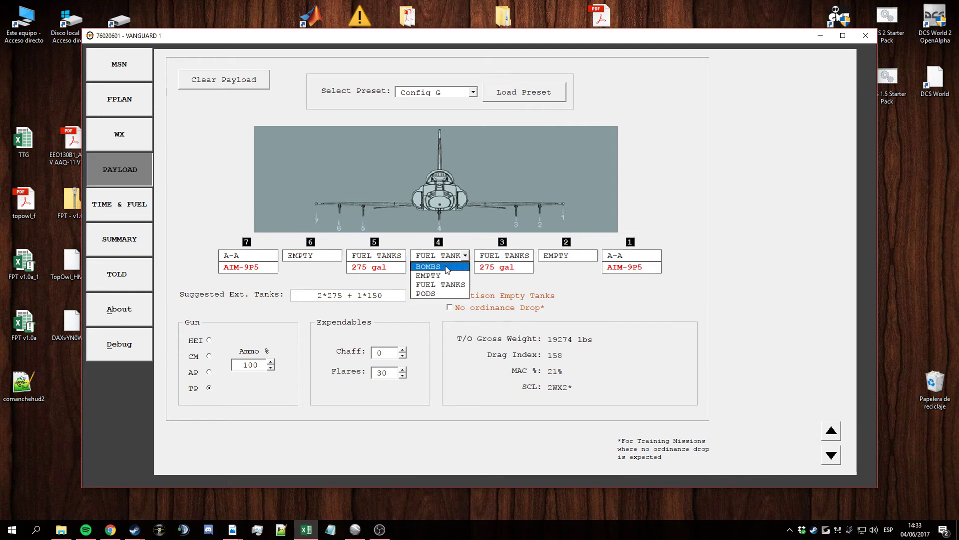
pyautogui.click(440, 284)
pyautogui.click(465, 268)
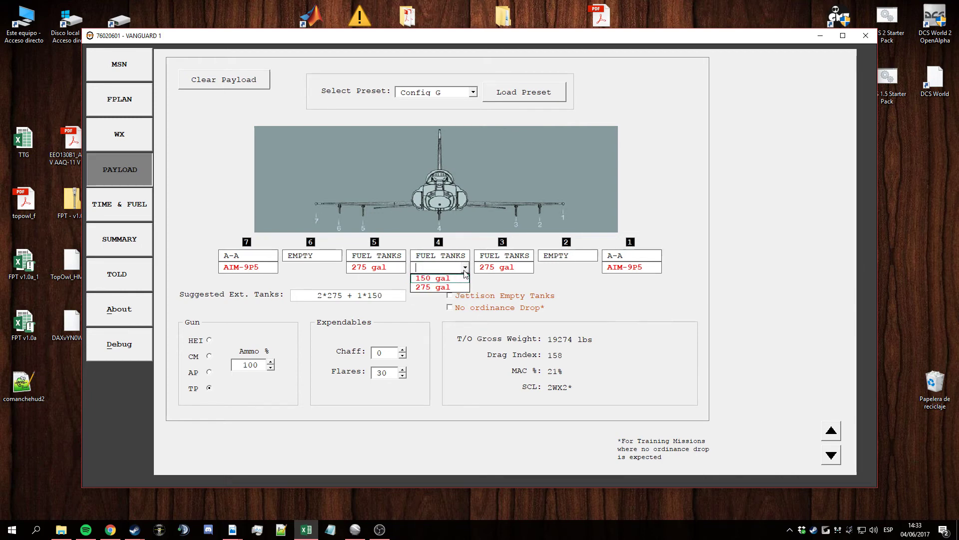
pyautogui.click(440, 277)
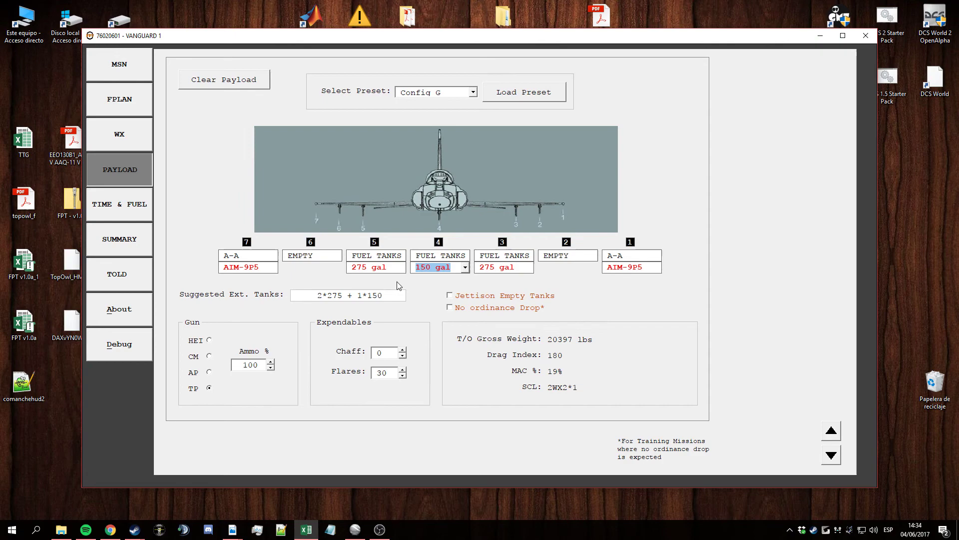
pyautogui.click(112, 220)
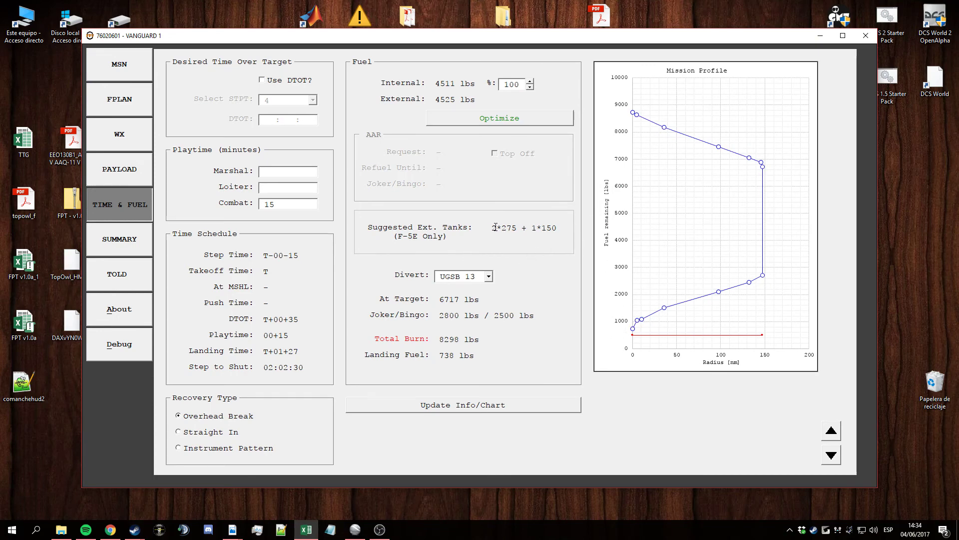
# Highlight the Suggested Ext. Tanks combination, then bring up the waypoint summary table.
pyautogui.moveTo(495, 226); pyautogui.dragTo(557, 228)
pyautogui.click(562, 225)
pyautogui.tripleClick(515, 231)
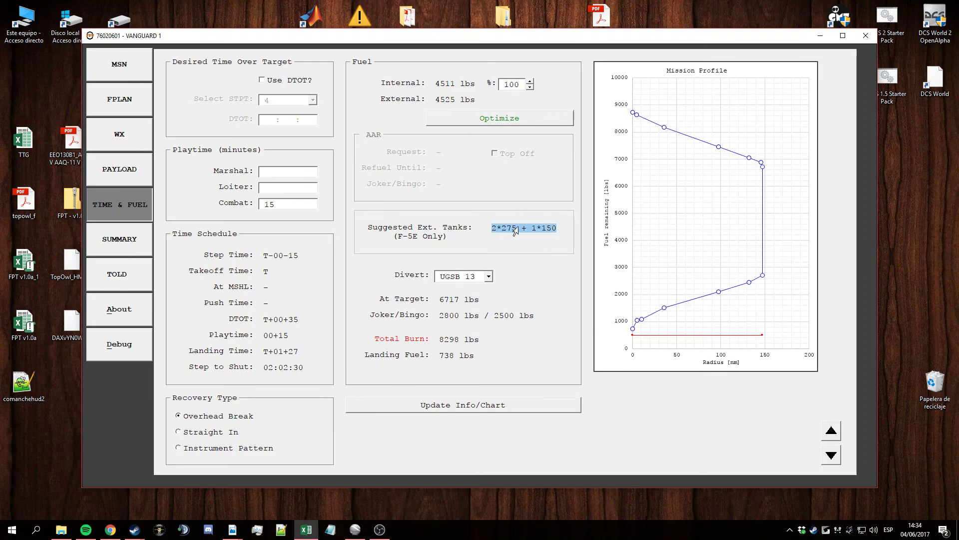
pyautogui.click(546, 230)
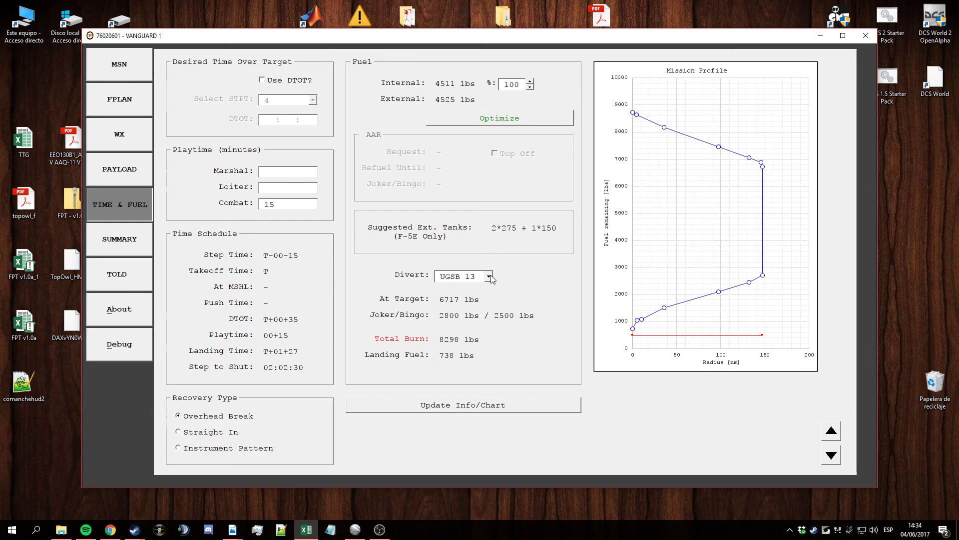
pyautogui.click(132, 248)
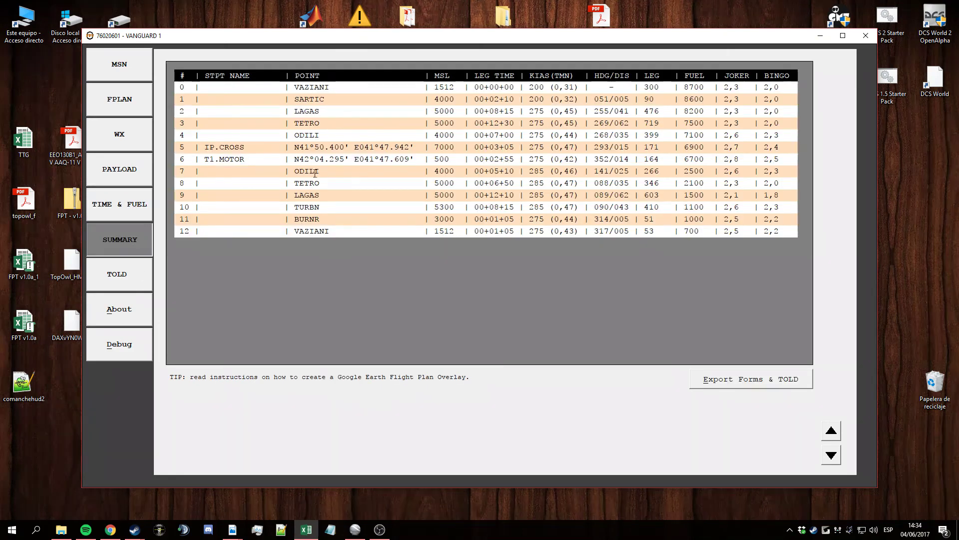
# Bring up the TOLD card and check its Pitch Trim, Acceleration Check, Refusal and Decision Speed values.
pyautogui.click(125, 277)
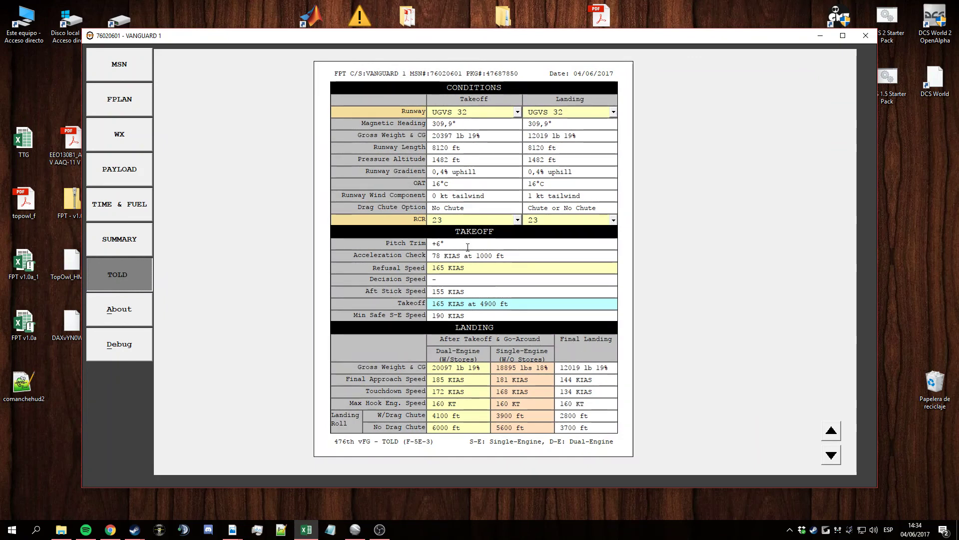
pyautogui.moveTo(446, 244); pyautogui.dragTo(412, 247)
pyautogui.moveTo(506, 255); pyautogui.dragTo(429, 269)
pyautogui.click(464, 269)
pyautogui.click(460, 278)
# View the v1.0a credits on the About page, then go to the Debug page.
pyautogui.click(142, 304)
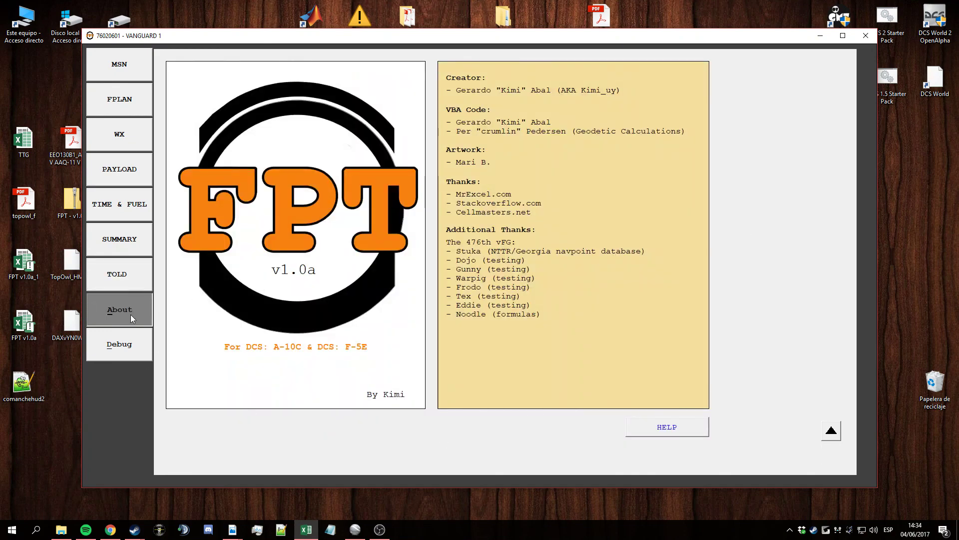
pyautogui.click(119, 344)
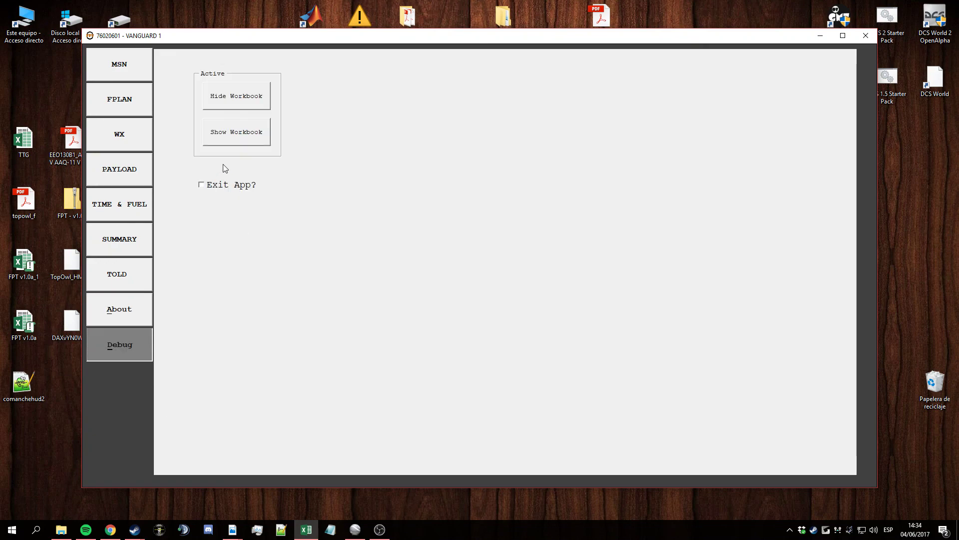